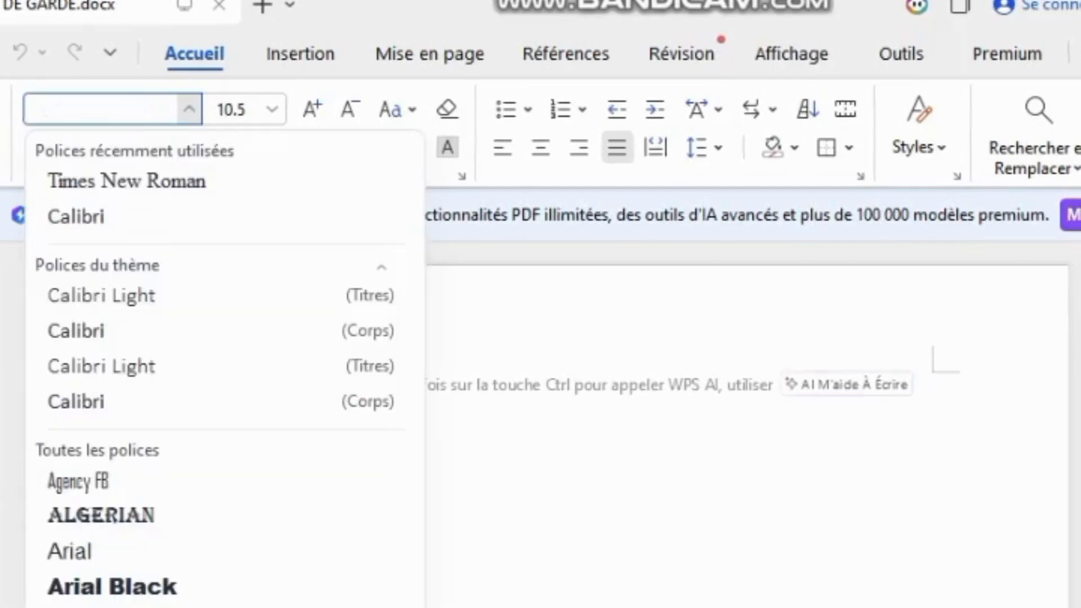
- Set the font to Times New Roman 14 and write the header lines "ANNEE ACADEMIQUE : 2025-2026", "REPUBLIQUE DU SENEGAL", "TL'A" and "LYCEE DE THIAROYE"
left_click(189, 109)
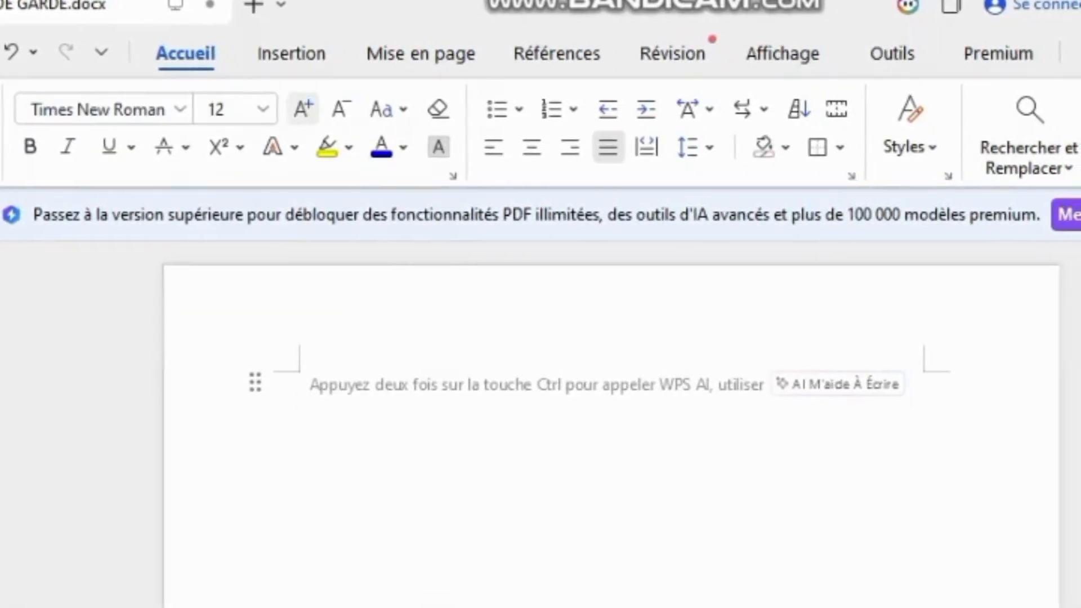
left_click(303, 109)
type("ANNEE ACADEMIQUE : 2025-2026")
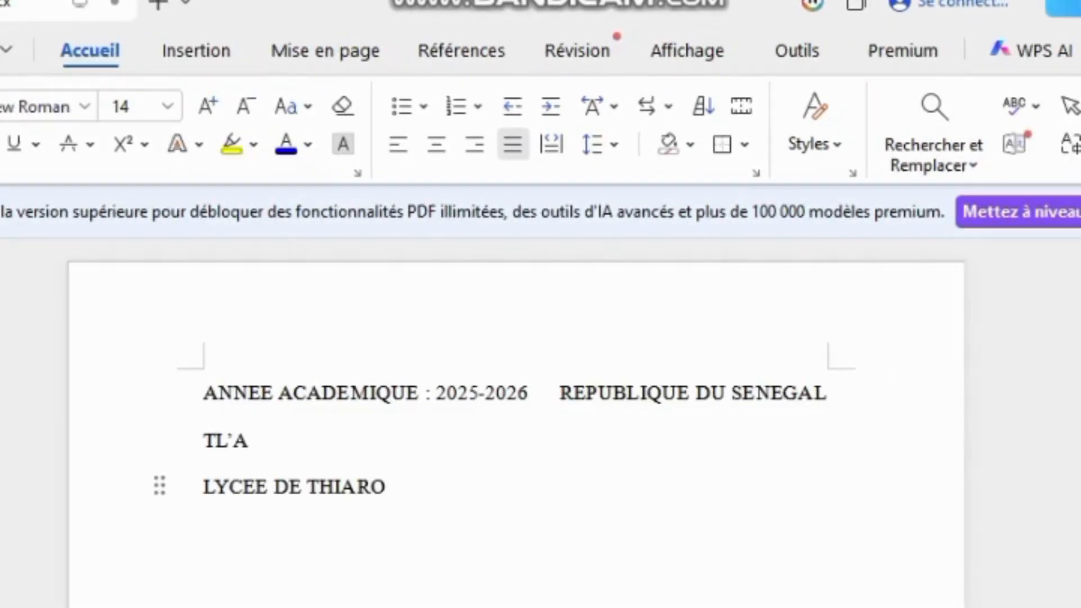
type("YE")
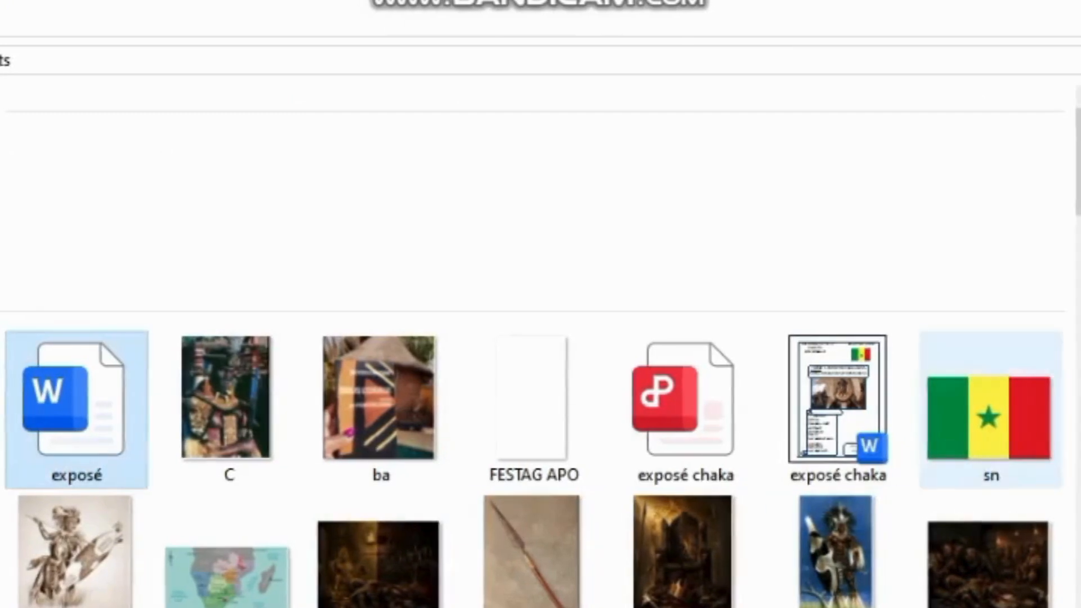
- Copy the Senegal flag image "sn" from the file folder and paste it below LYCEE DE THIAROYE in the document
left_click(985, 416)
right_click(988, 418)
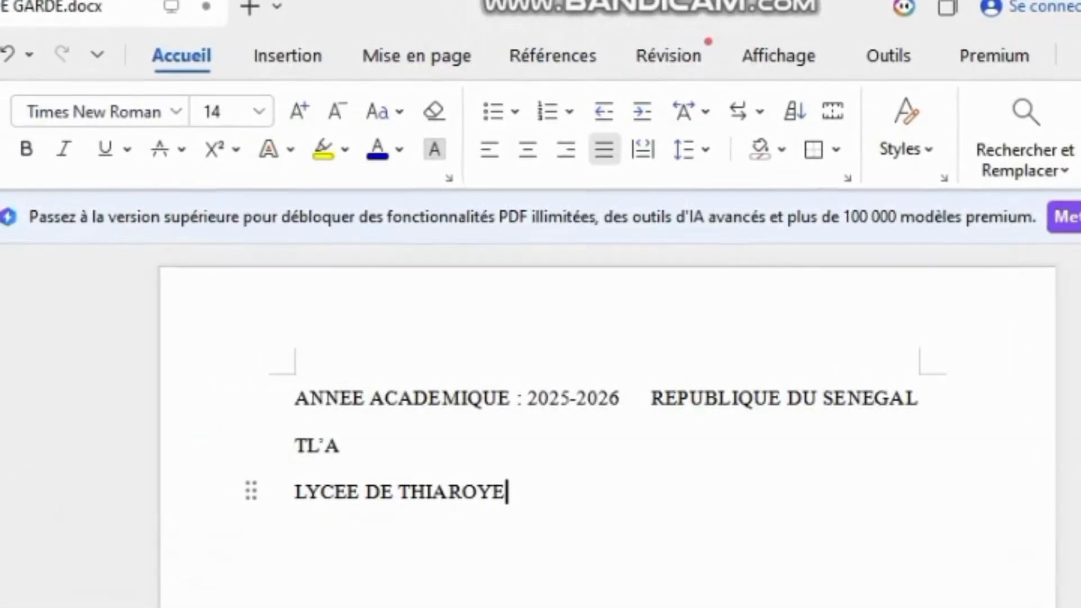
key("ctrl+v")
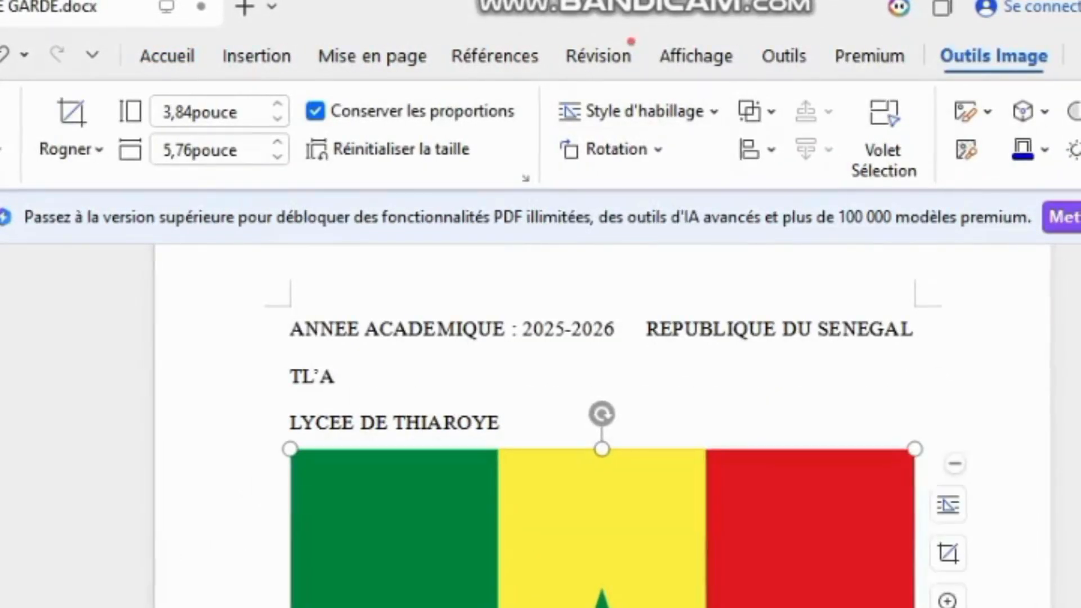
- Change the flag's text wrapping, shrink it to about 0,85 by 1,57 pouce and place it under REPUBLIQUE DU SENEGAL
left_click(643, 112)
left_click(680, 396)
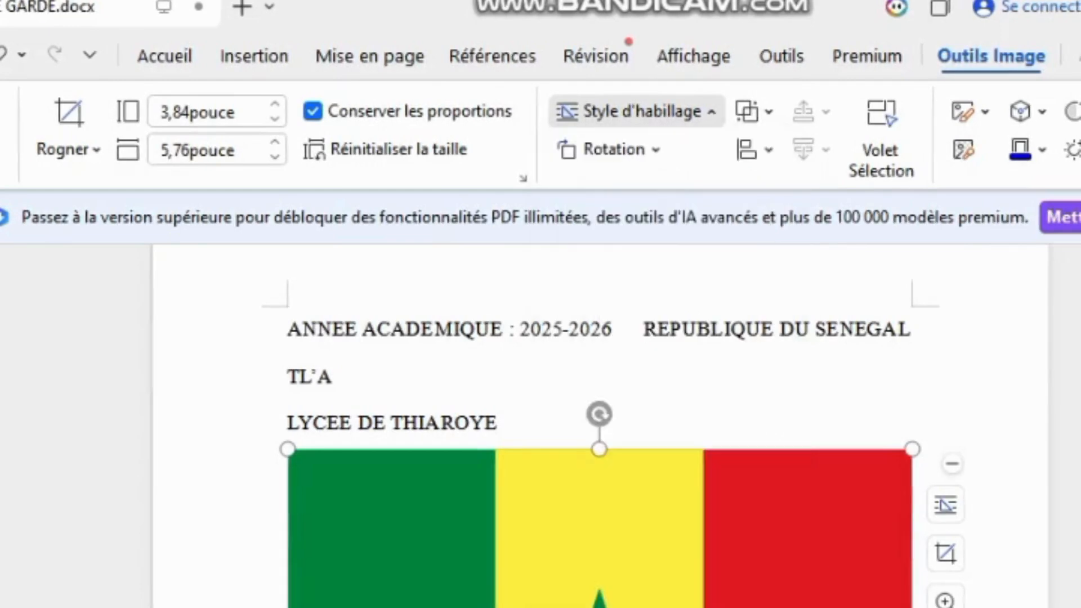
left_click_drag(288, 449, 640, 607)
left_click_drag(775, 607, 784, 399)
left_click_drag(919, 534, 852, 490)
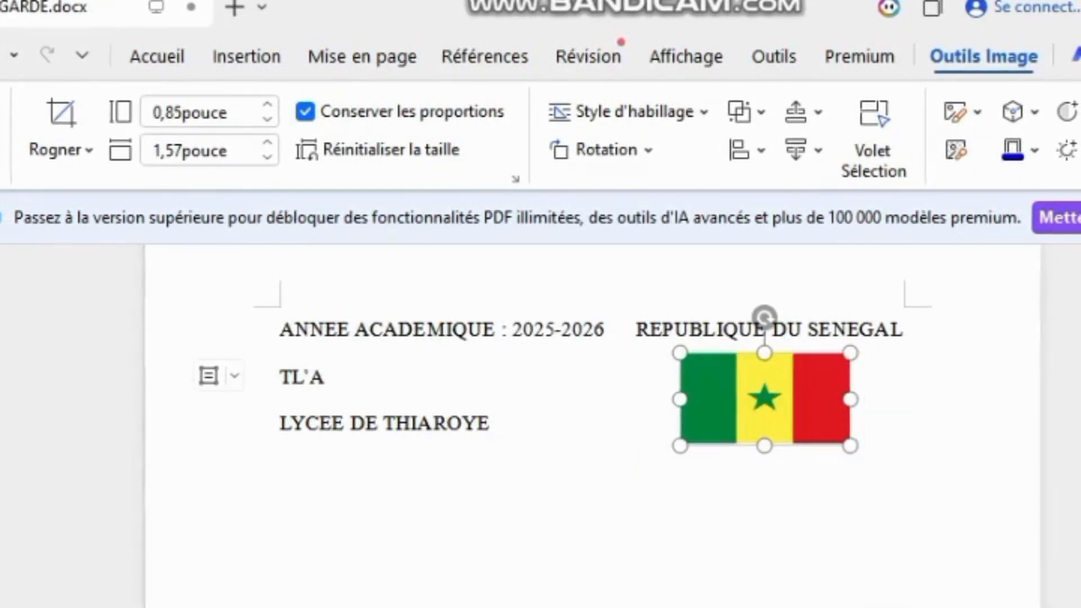
- Adjust the spacing before REPUBLIQUE DU SENEGAL, reduce the header's font size, and recentre the flag beneath that text
left_click(634, 330)
key("BackSpace")
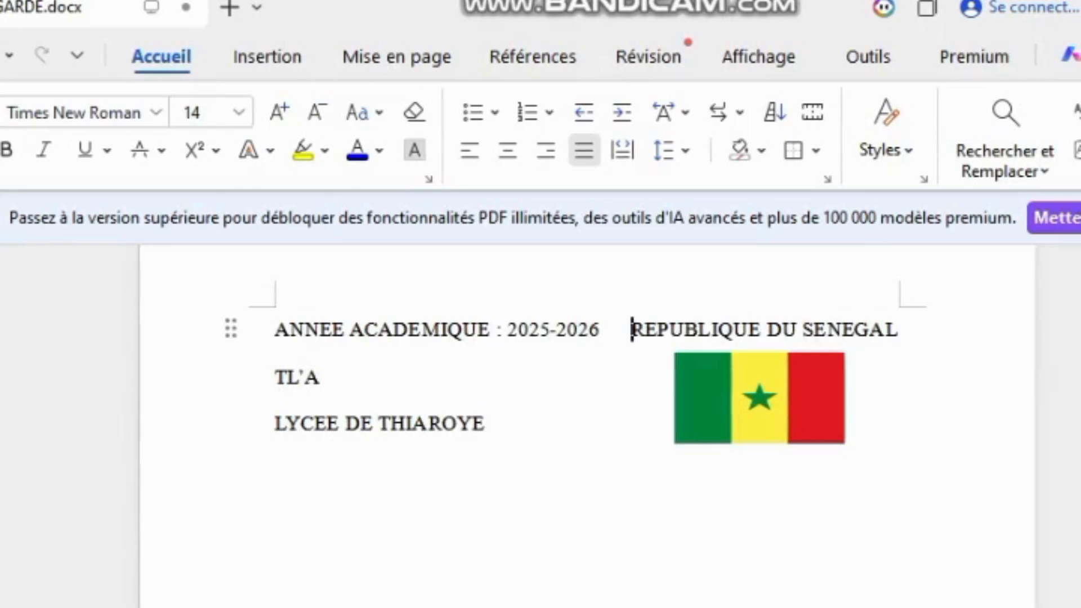
key("BackSpace")
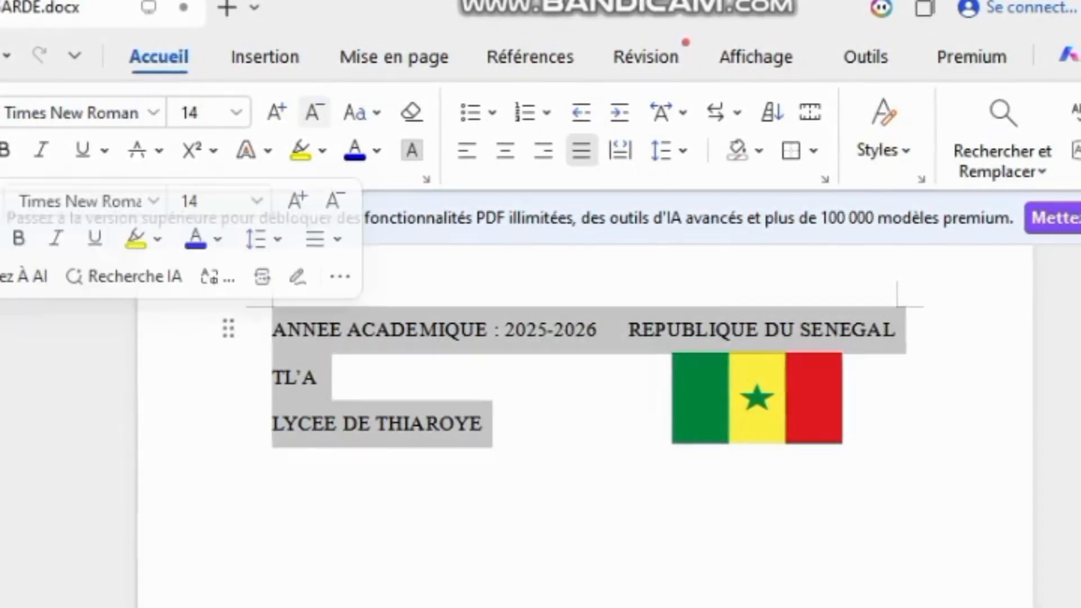
left_click(314, 112)
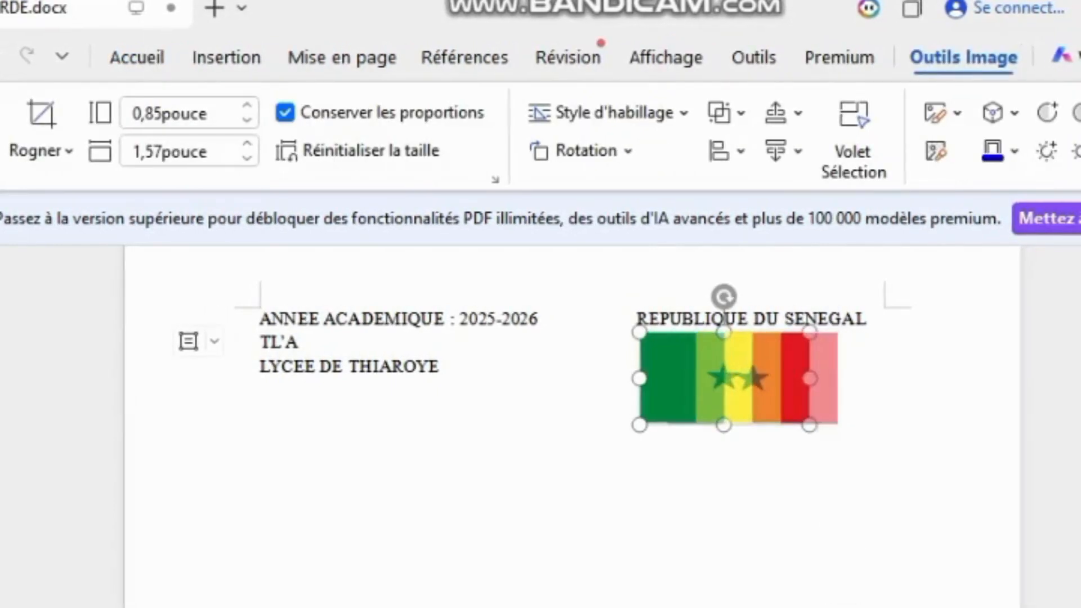
left_click_drag(723, 377, 751, 377)
- Insert a black WordArt title below the header reading "EXPOSE DE FRANCAIS" in bold Times New Roman 36
left_click(260, 400)
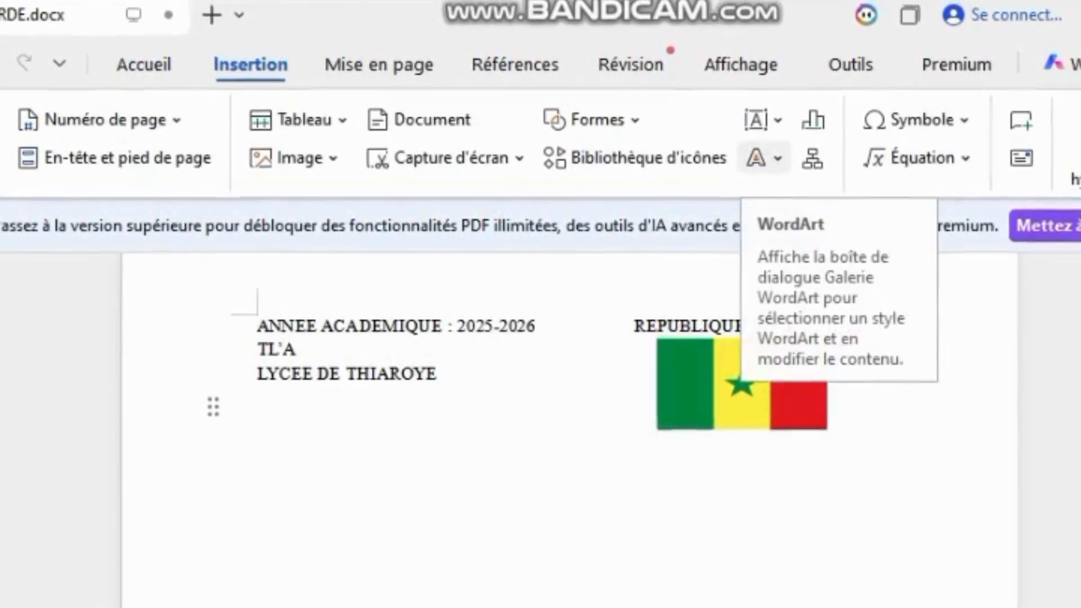
left_click(755, 156)
left_click(708, 228)
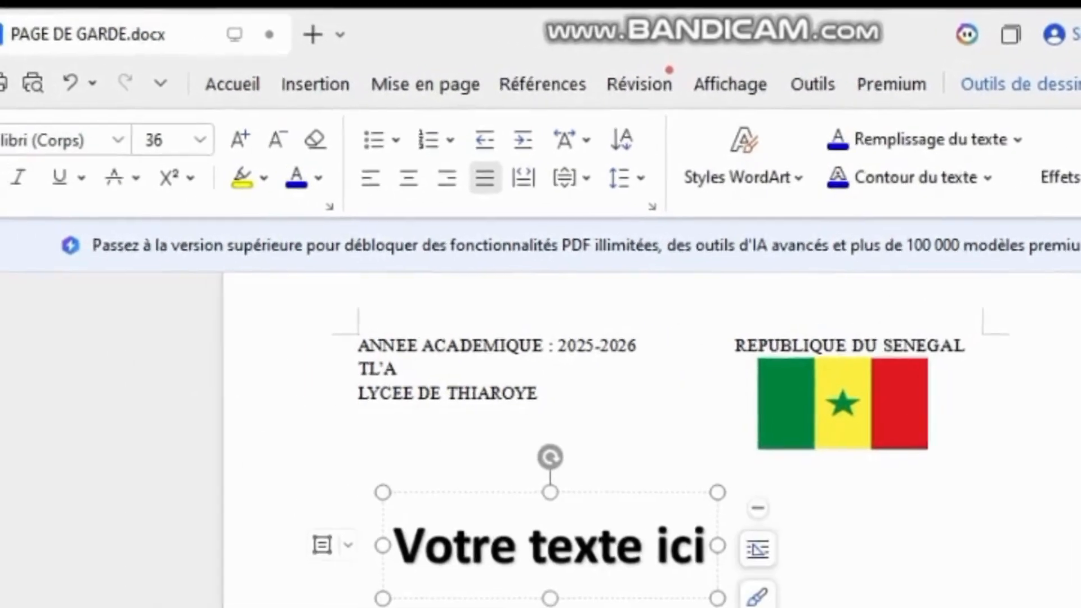
key("ctrl+a")
type("EX")
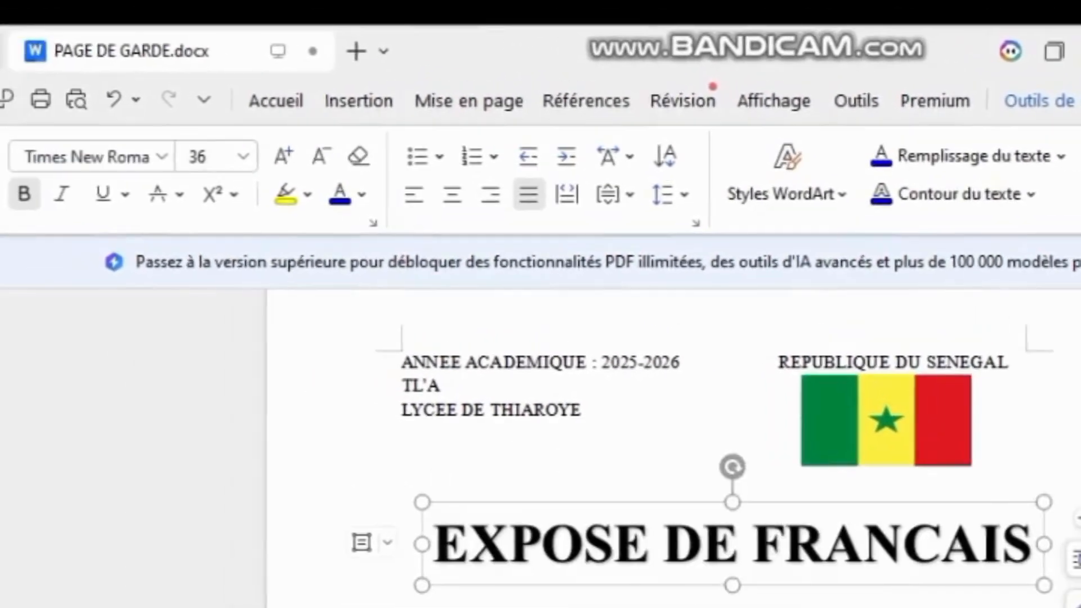
left_click(337, 87)
left_click(529, 541)
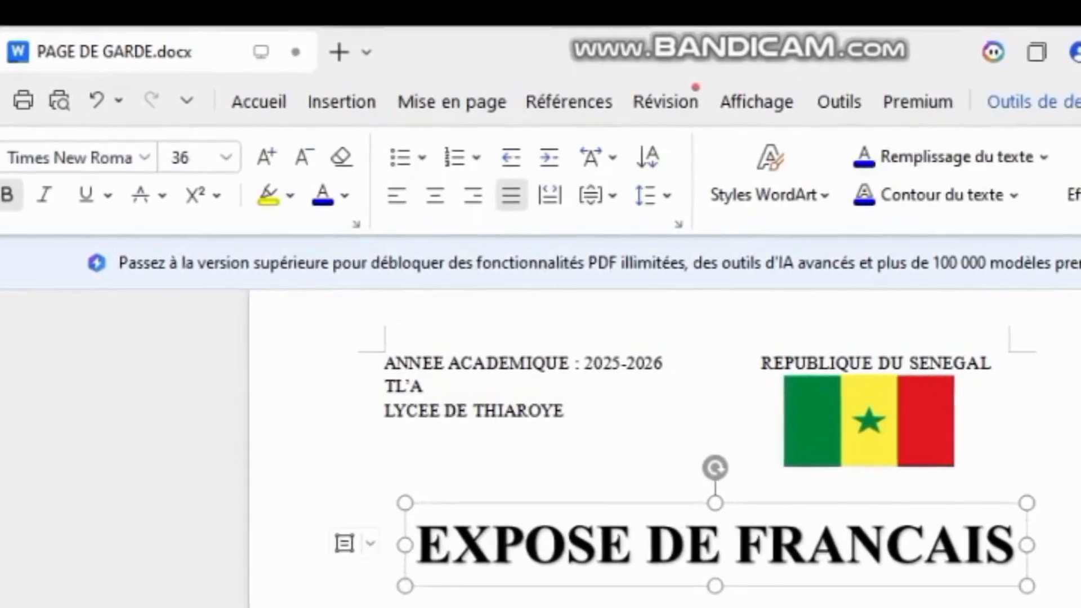
- Draw a wide horizontal text box beneath the EXPOSE DE FRANCAIS title
left_click(541, 447)
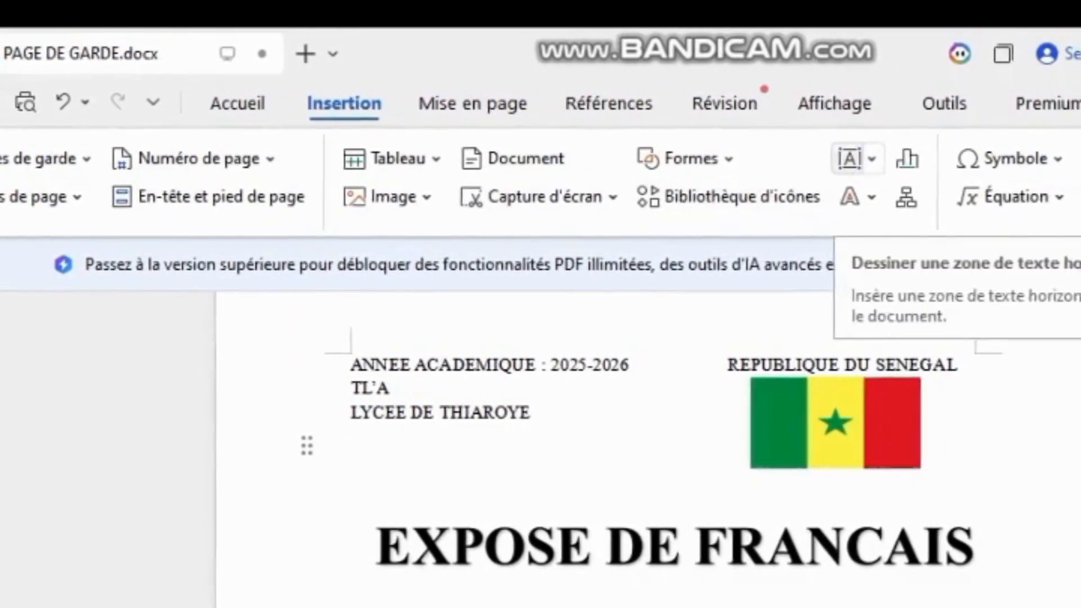
left_click(875, 158)
left_click(143, 238)
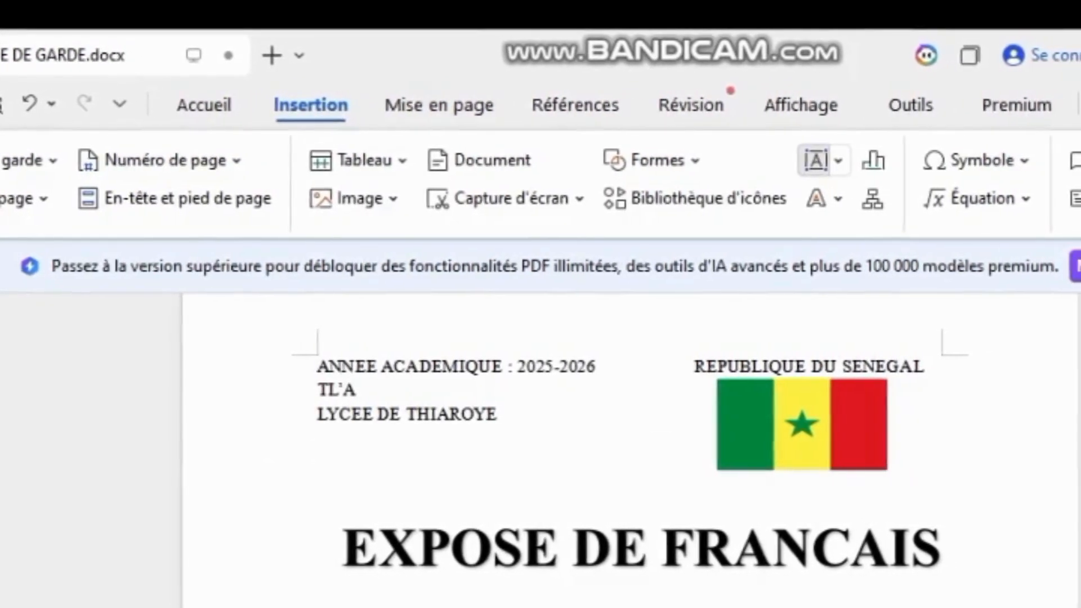
left_click_drag(360, 607, 881, 607)
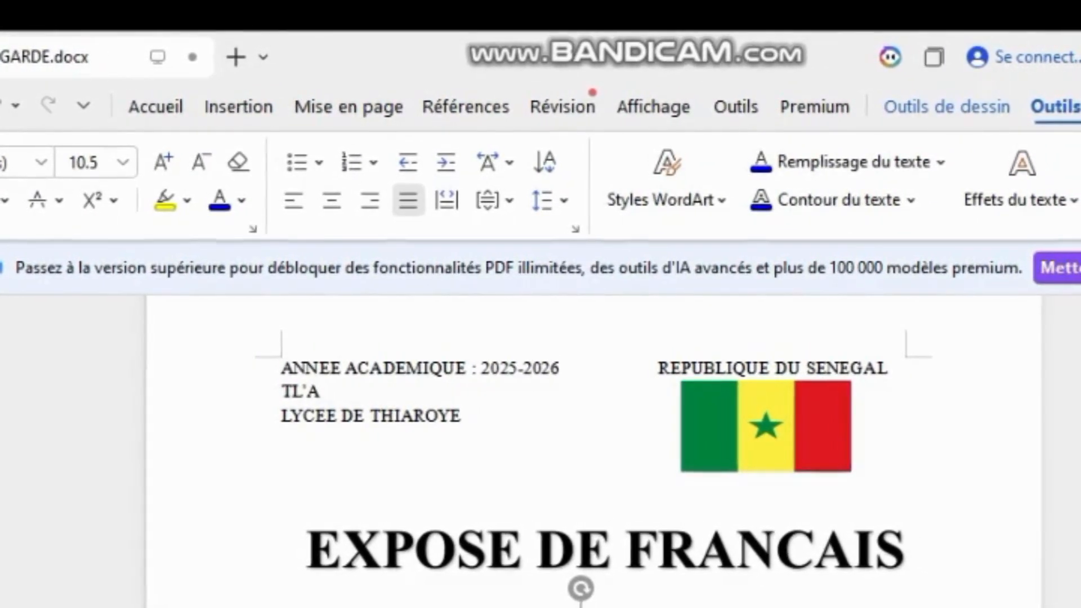
left_click(945, 107)
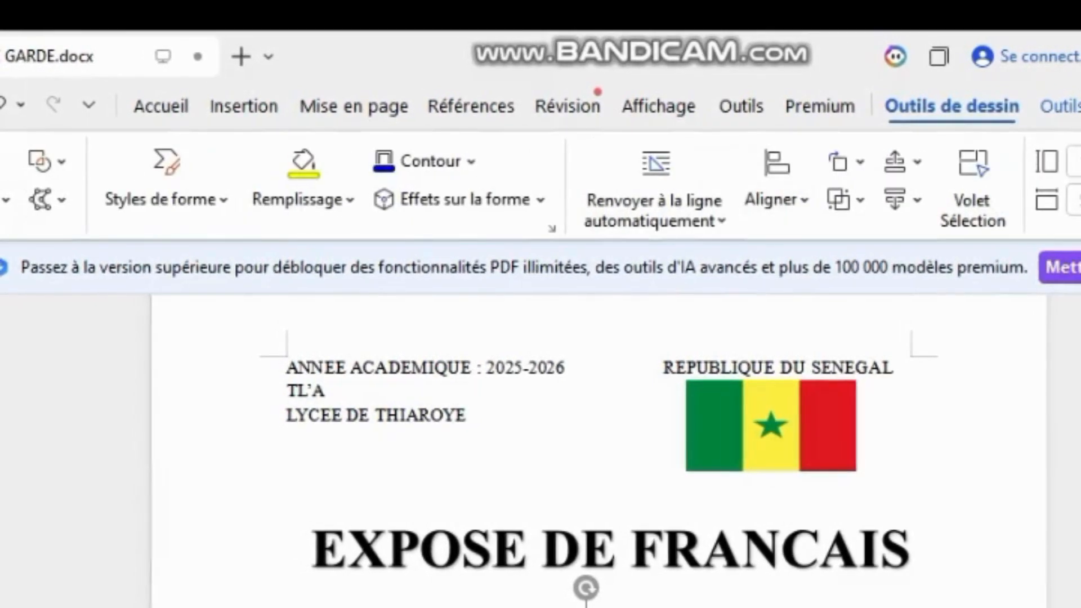
left_click(45, 200)
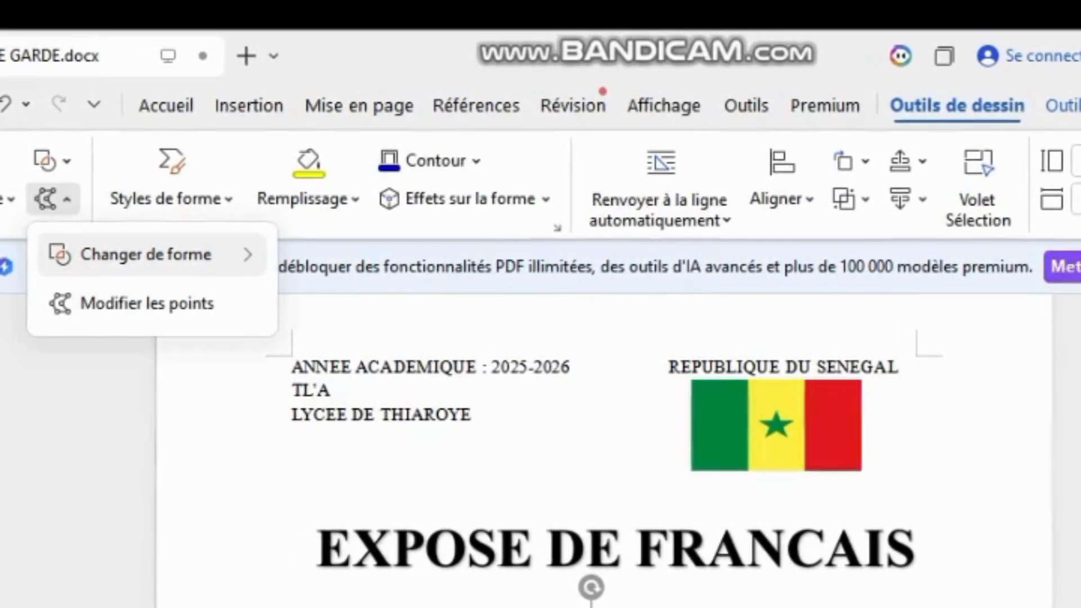
mouse_move(149, 254)
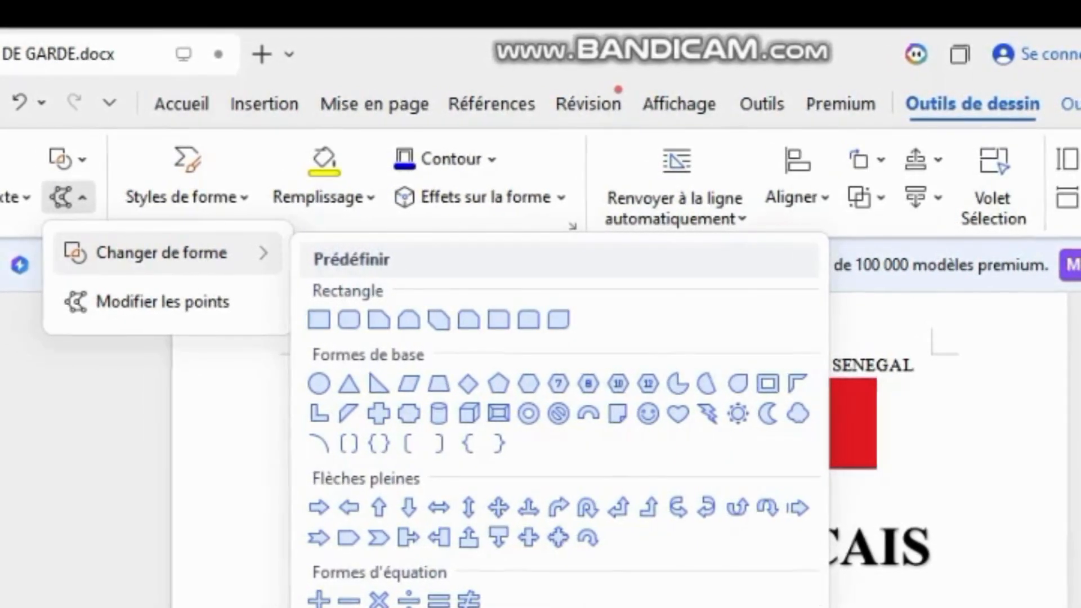
key("Escape")
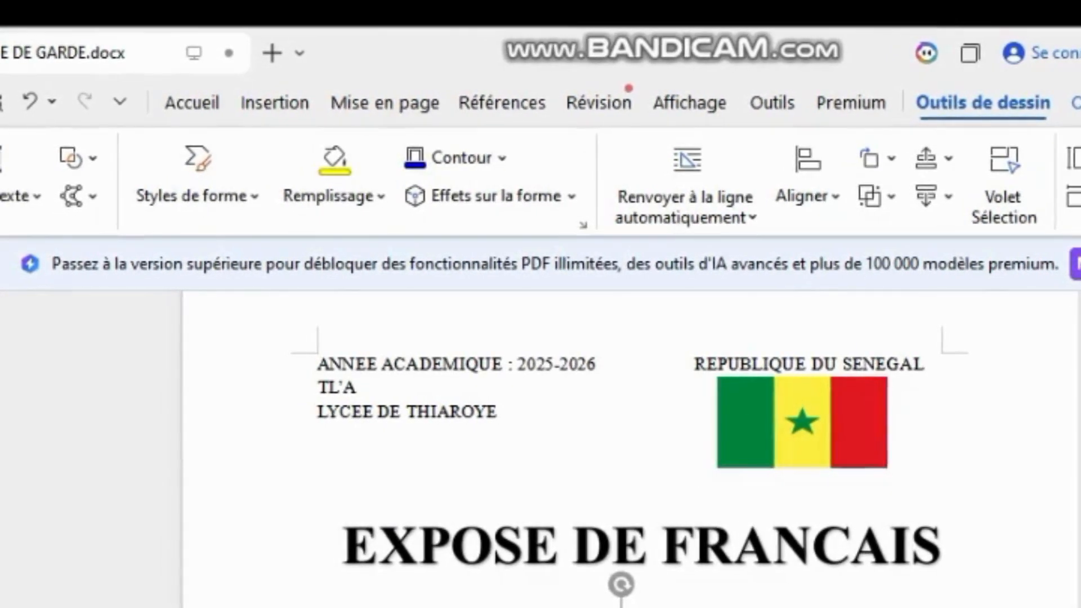
left_click(317, 446)
left_click(651, 605)
left_click(317, 445)
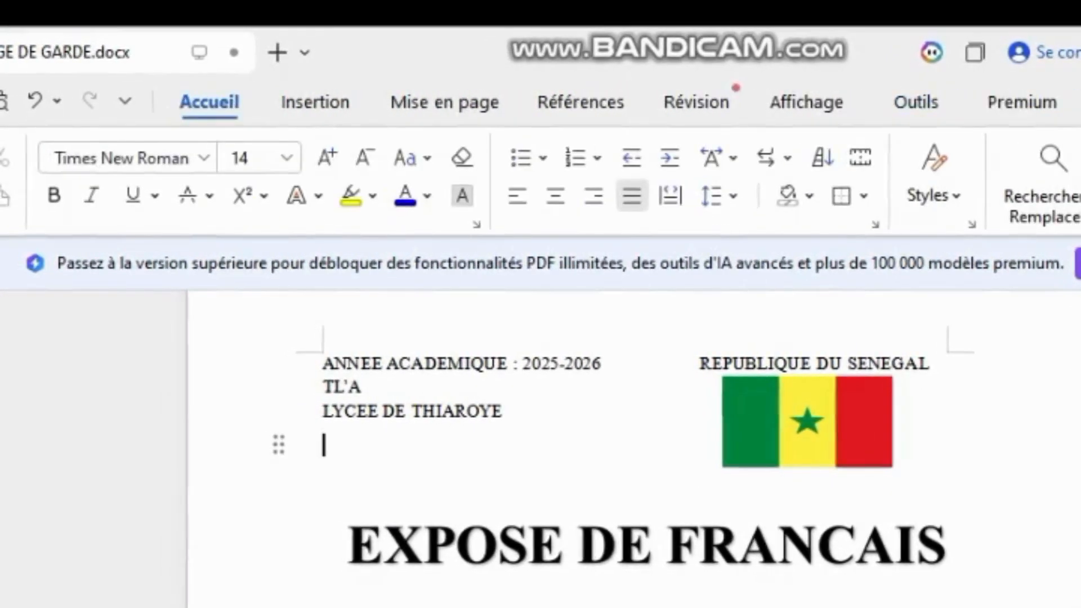
left_click(626, 604)
- Insert a second black WordArt over the text box, replace its placeholder text and format it as left-aligned Times New Roman 18
left_click(326, 445)
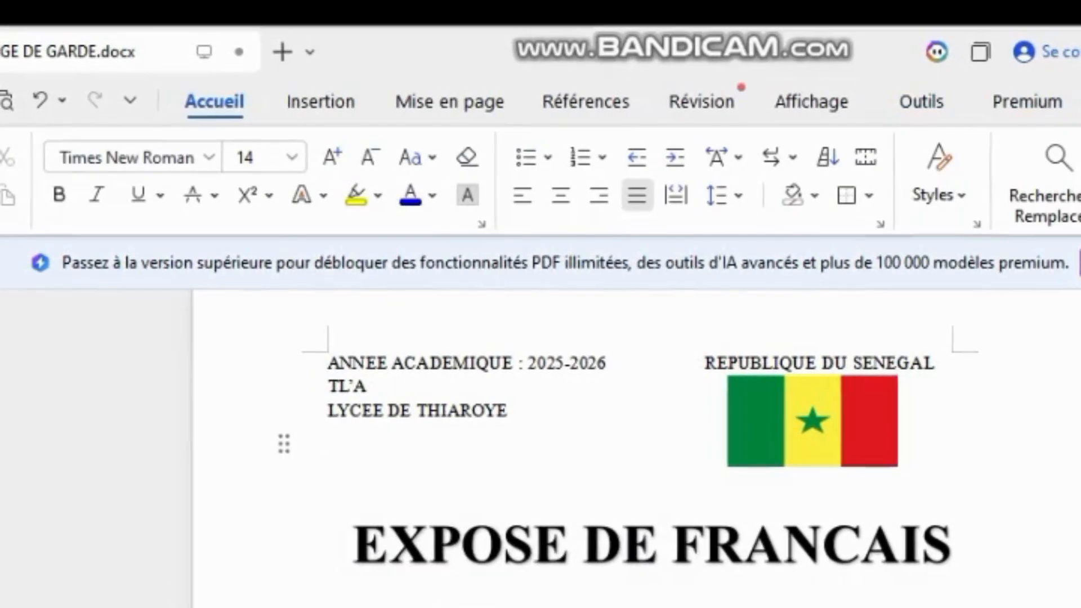
left_click(321, 101)
left_click(839, 194)
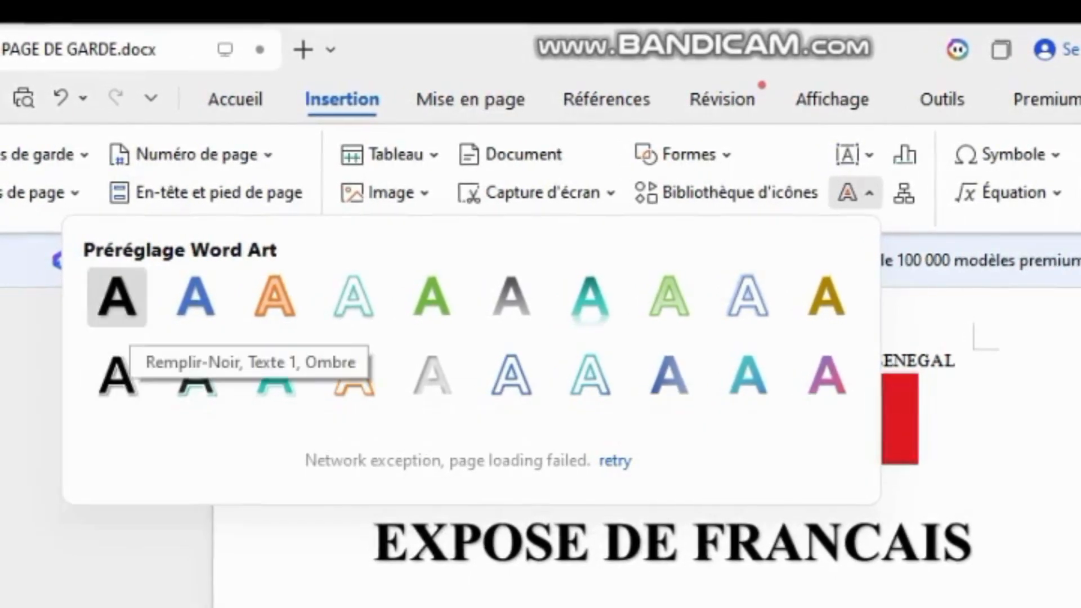
left_click(121, 374)
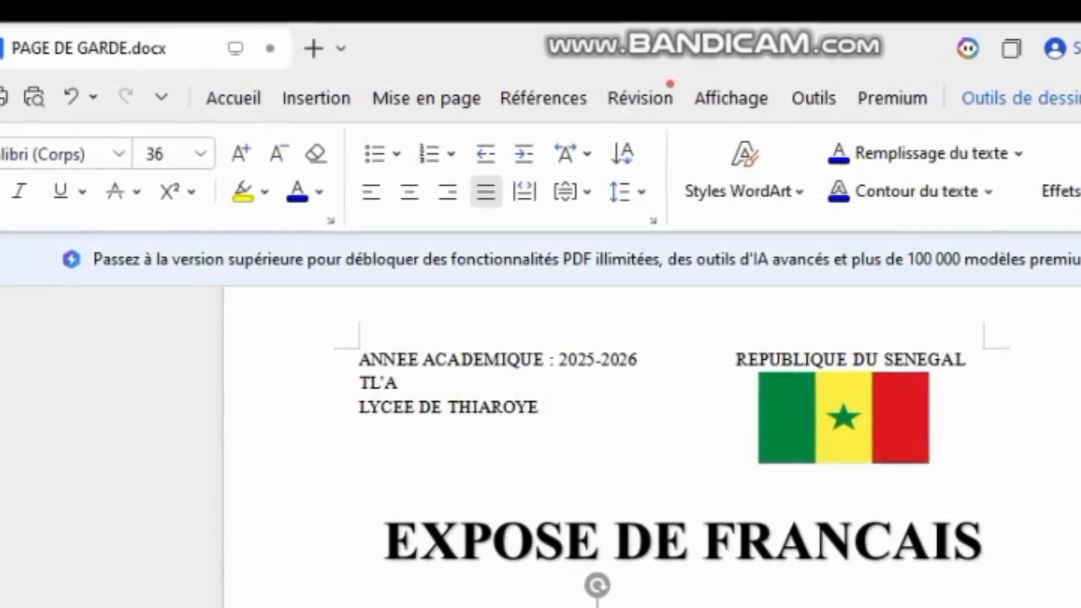
key("BackSpace")
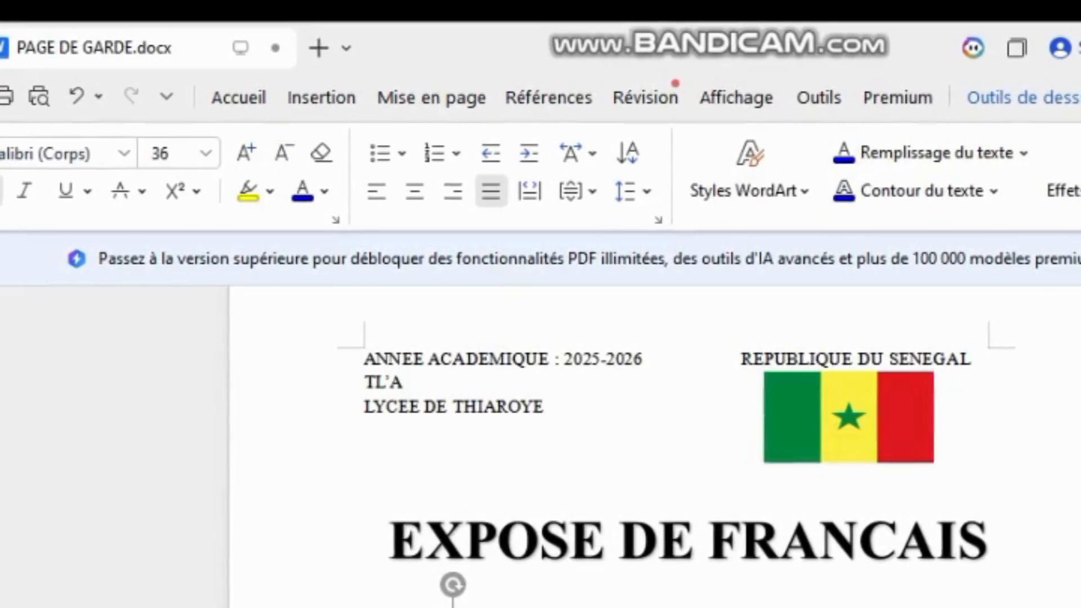
type("T")
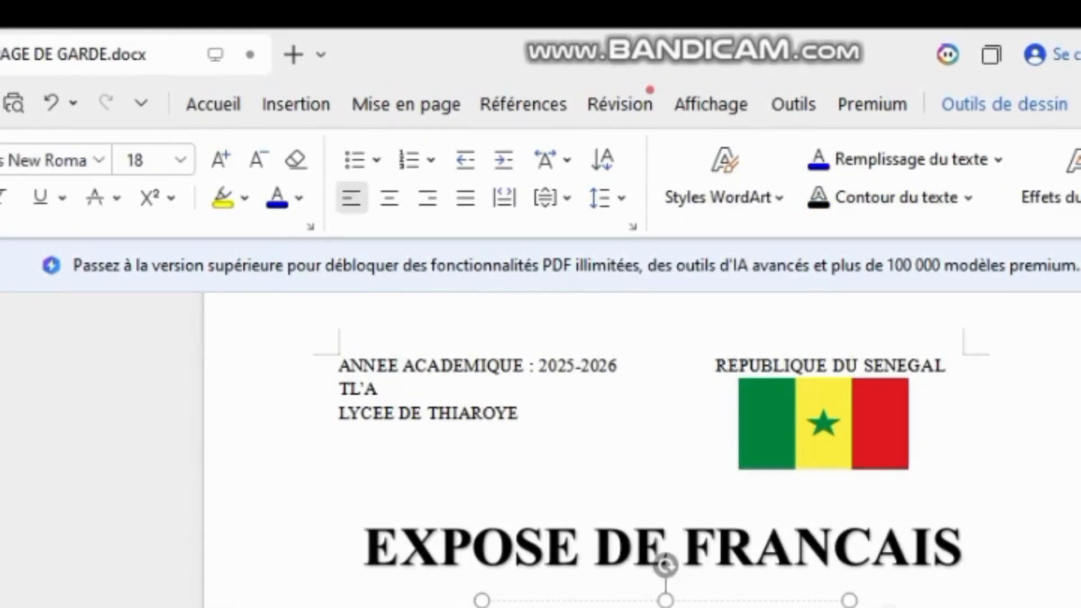
- Move the second WordArt slightly down to position it within the text box beneath the title
left_click(923, 605)
left_click(665, 606)
left_click_drag(732, 600, 738, 607)
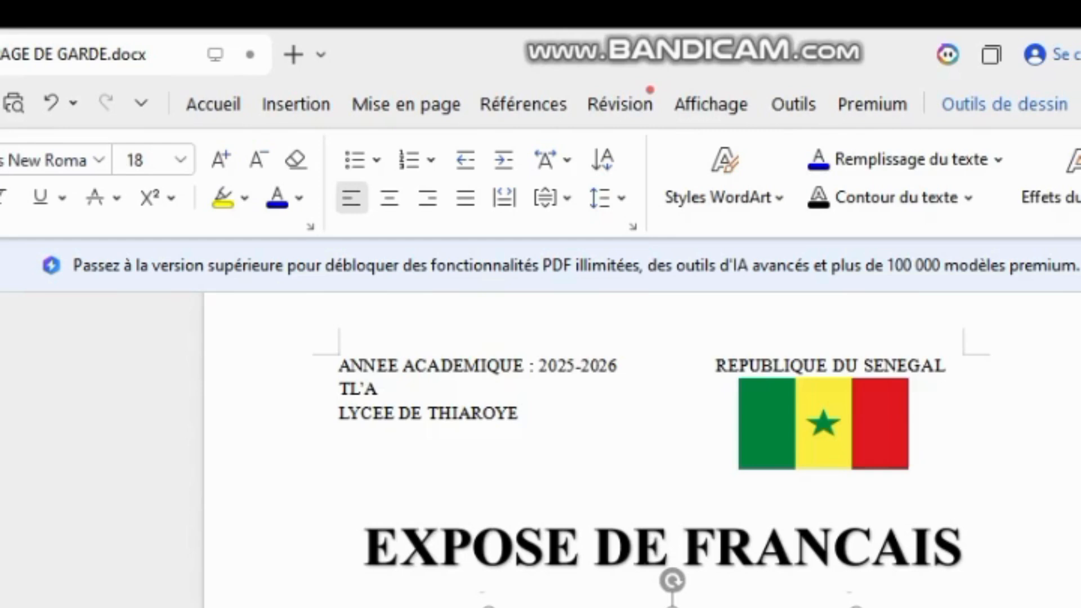
left_click(667, 605)
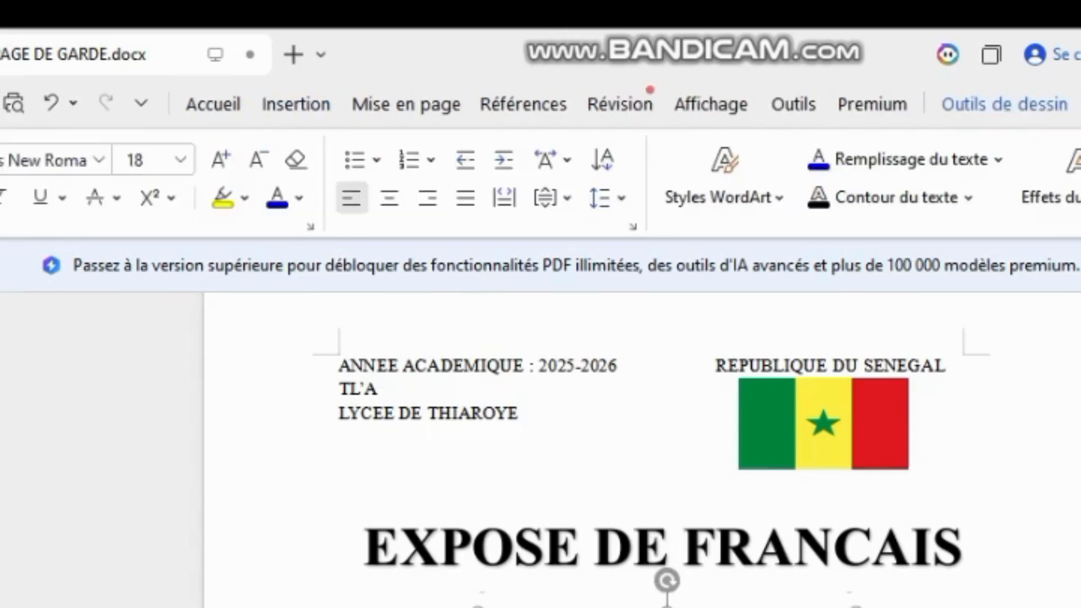
- Fill the text box beneath the title with the medium-light blue tint from the theme colours
left_click(923, 605)
left_click(642, 606)
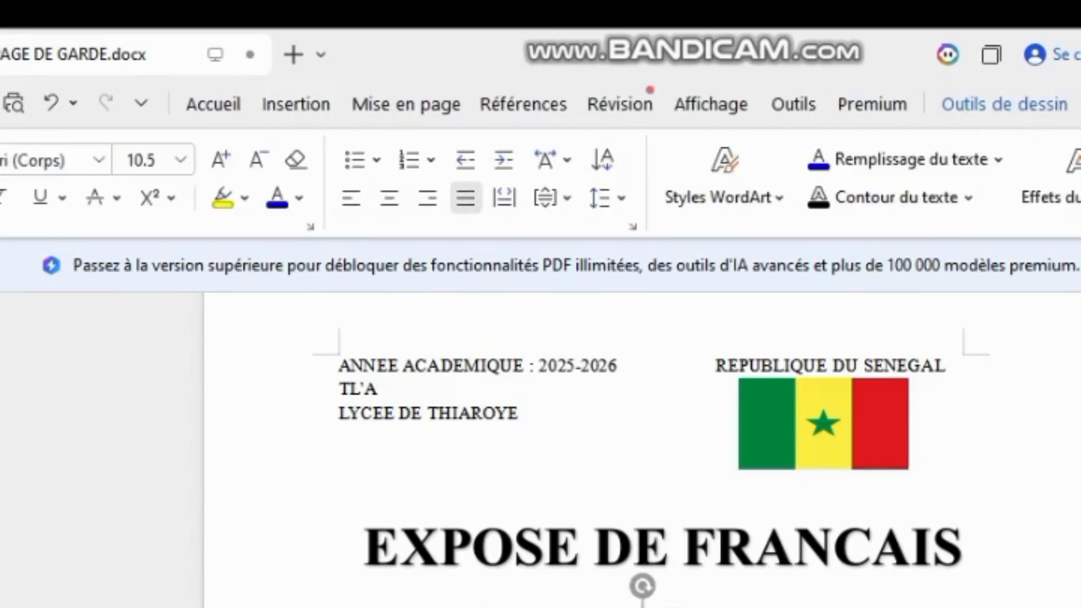
left_click(1004, 104)
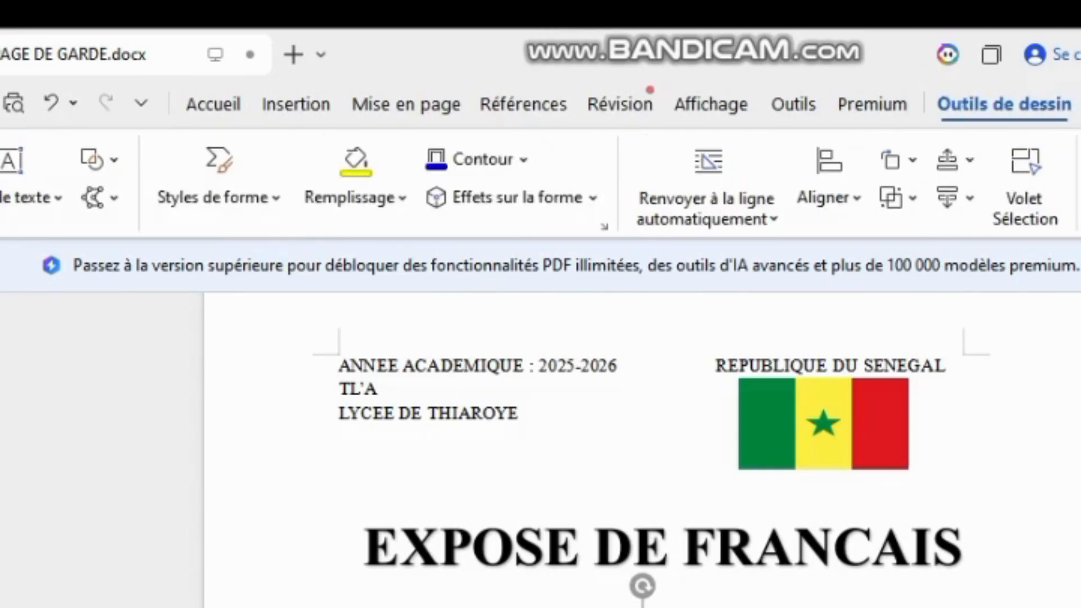
left_click(355, 197)
left_click(421, 298)
left_click(356, 197)
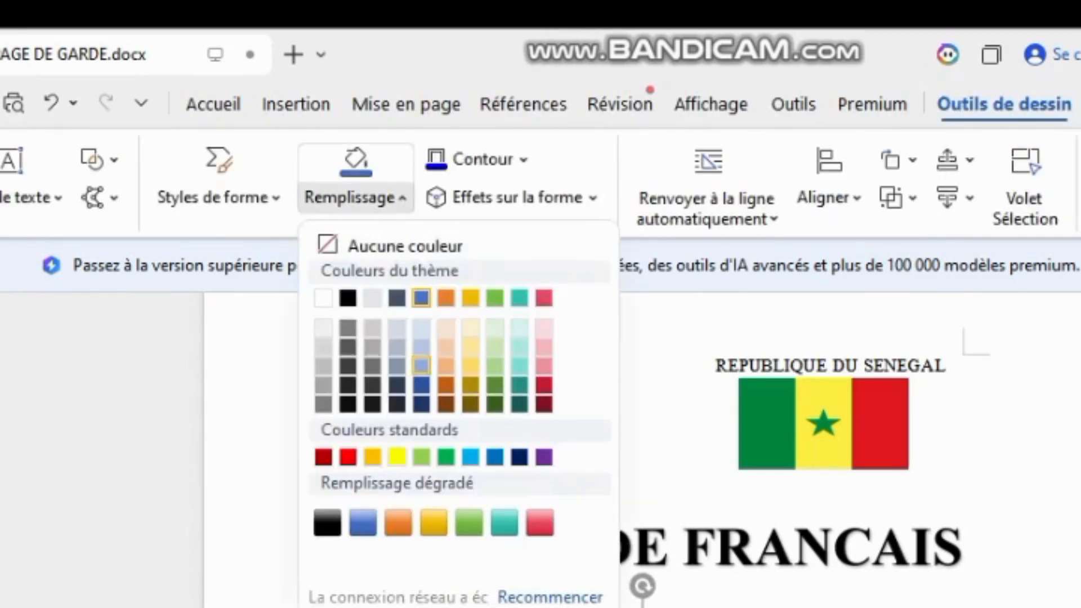
left_click(421, 366)
left_click(355, 198)
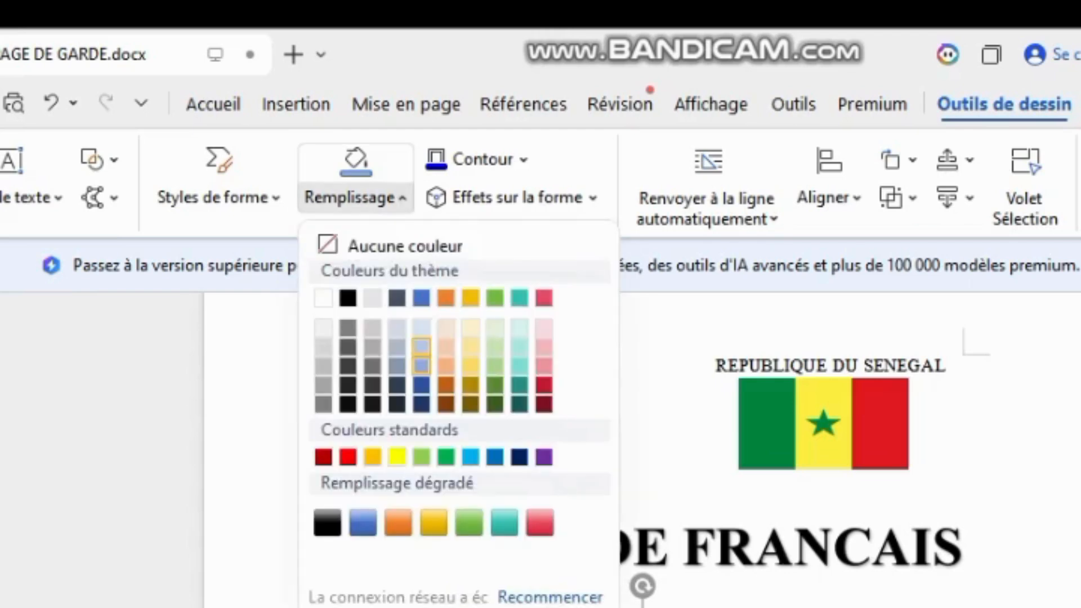
left_click(421, 346)
left_click(356, 198)
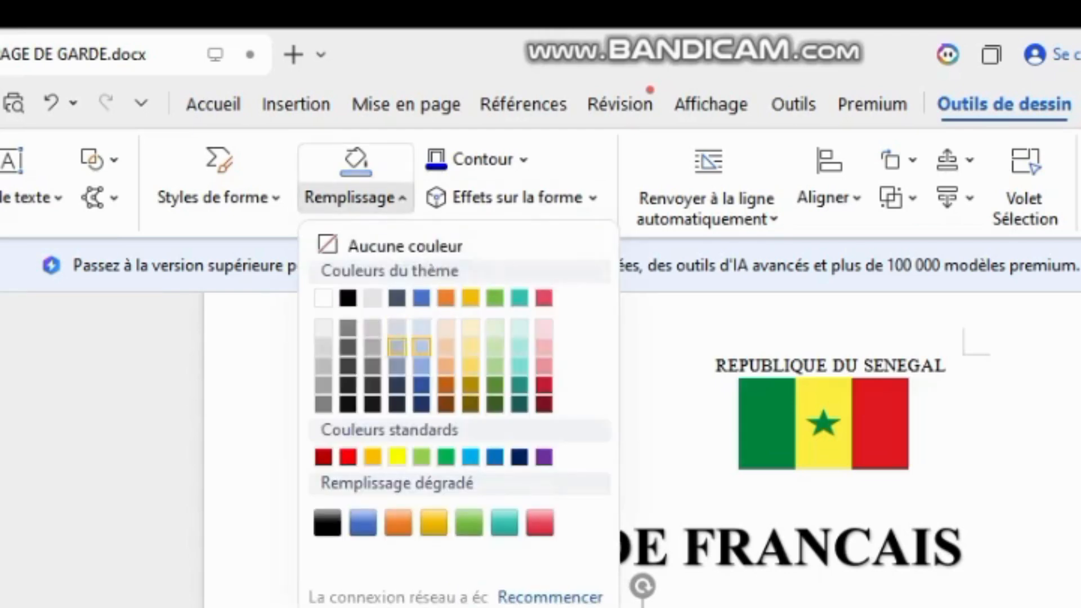
left_click(421, 365)
left_click(340, 447)
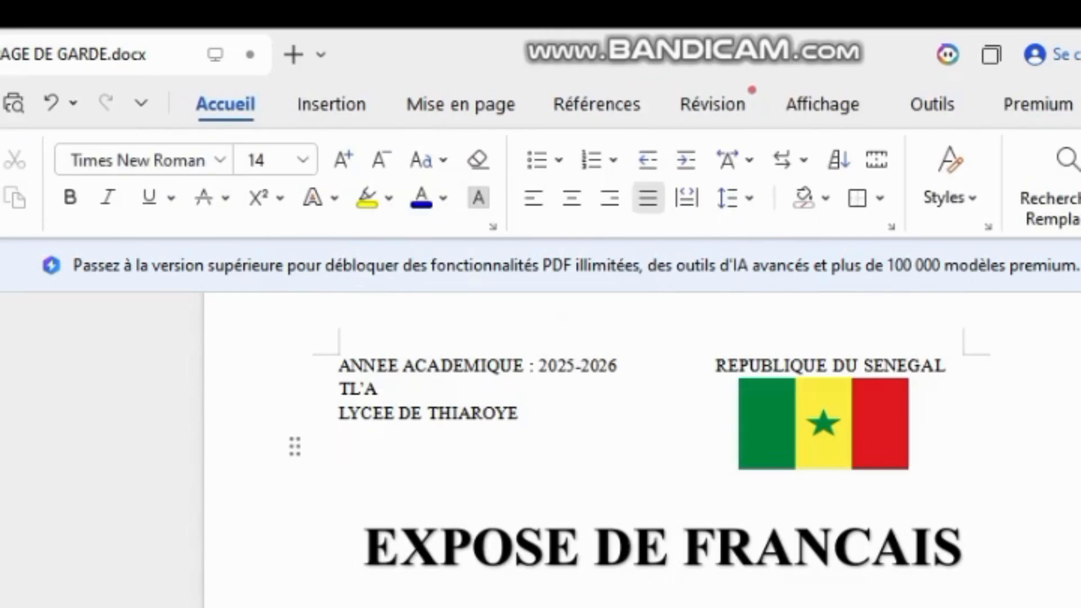
left_click(642, 605)
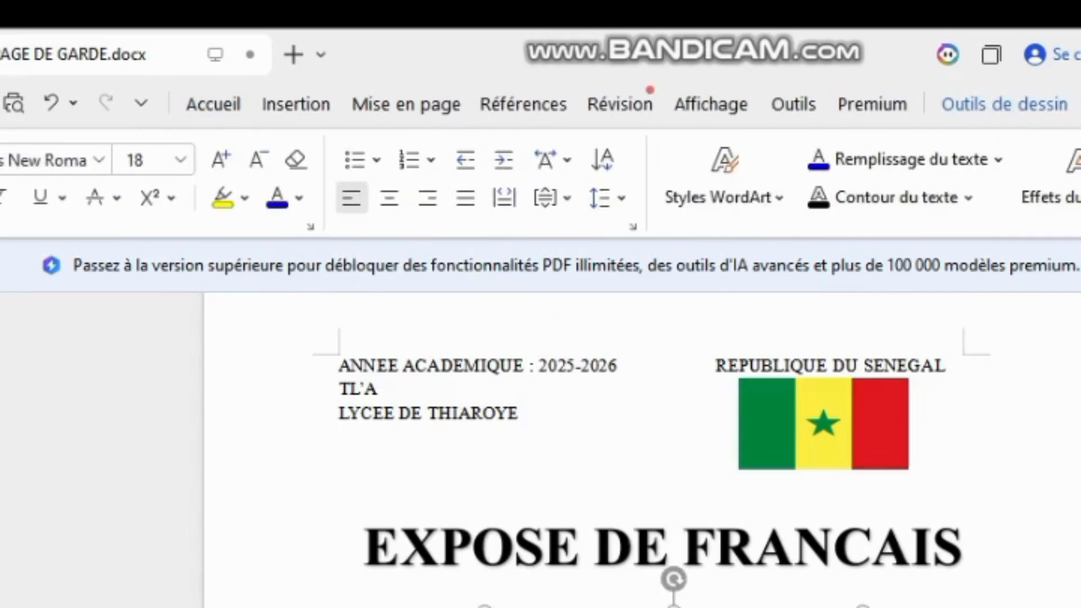
left_click(642, 606)
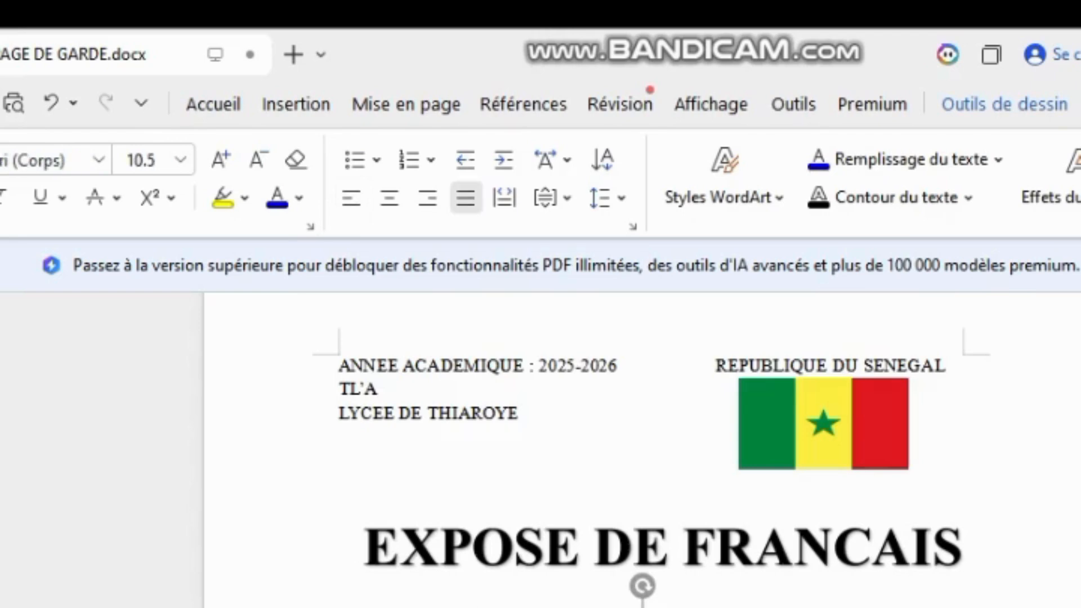
left_click(339, 447)
left_click(674, 606)
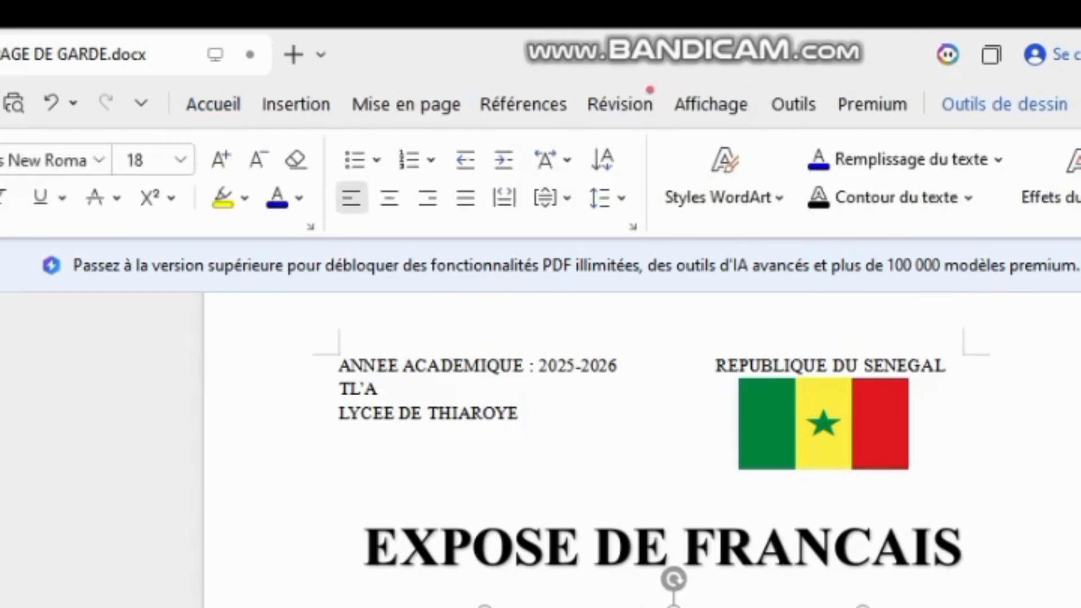
left_click(673, 606)
left_click(339, 447)
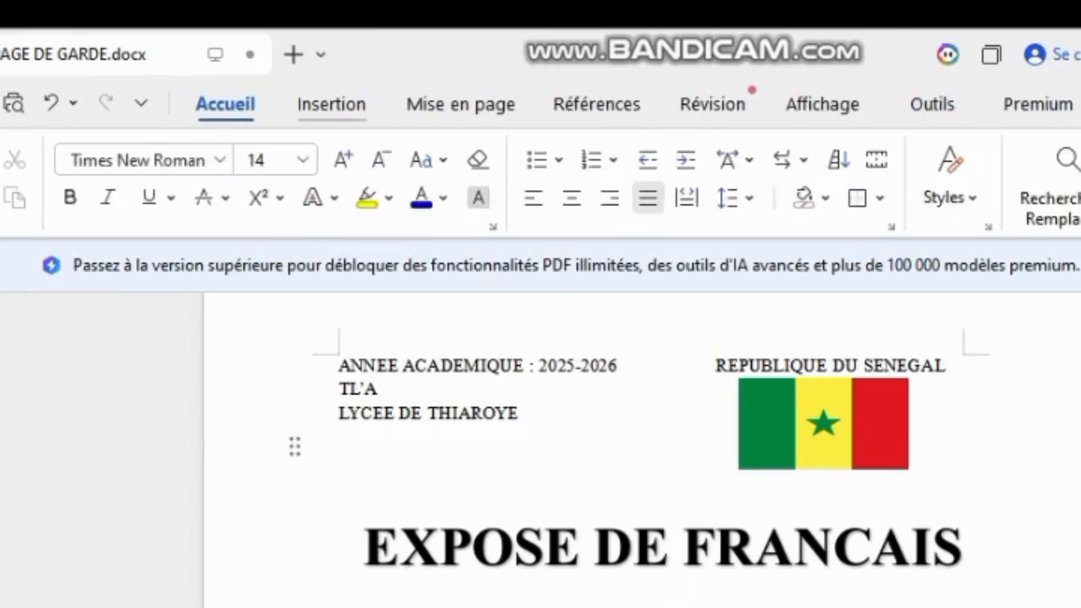
- Insert a WordArt in the turquoise-to-blue gradient preset and replace its placeholder text with THEME
left_click(331, 104)
left_click(845, 159)
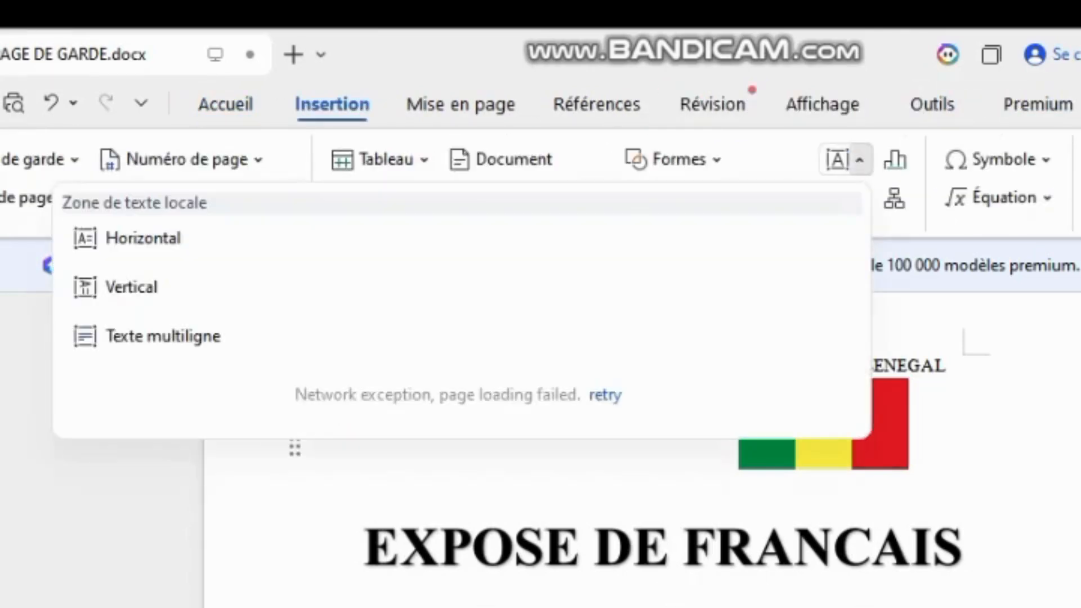
left_click(845, 198)
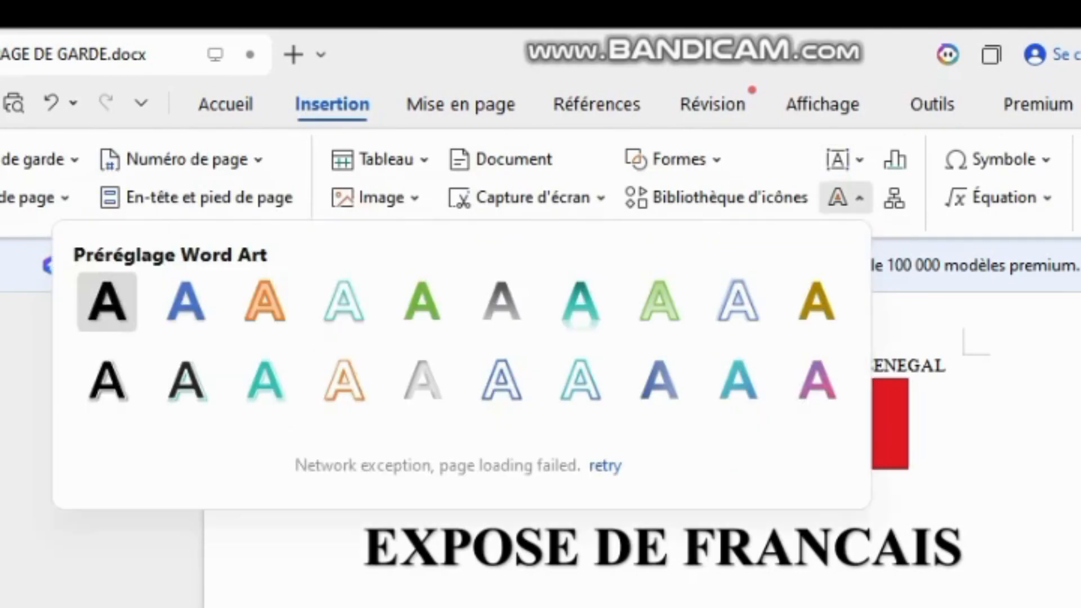
left_click(737, 378)
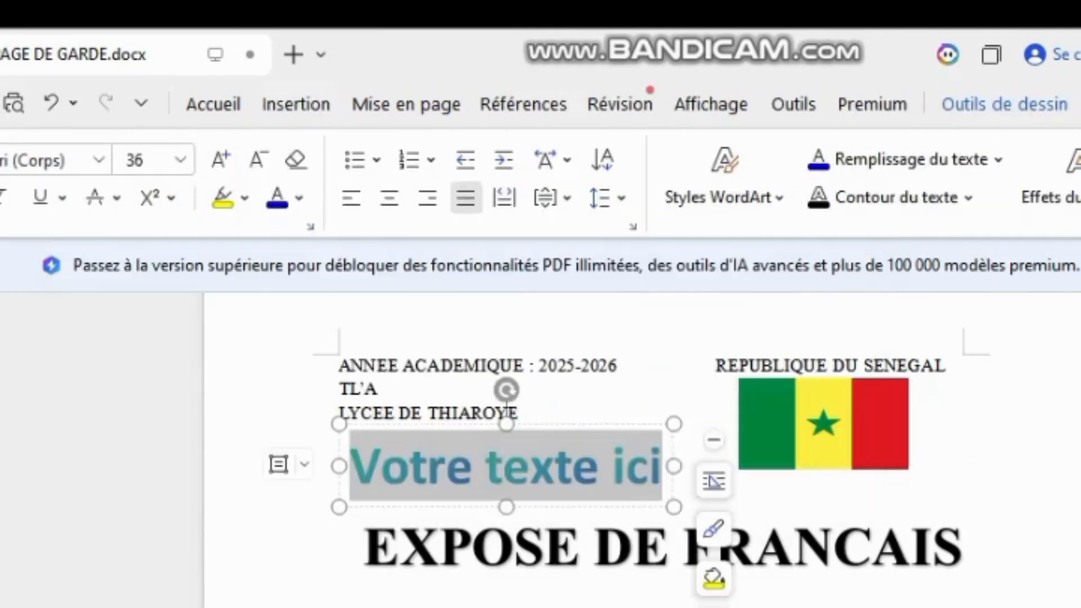
key("BackSpace")
type("THEME")
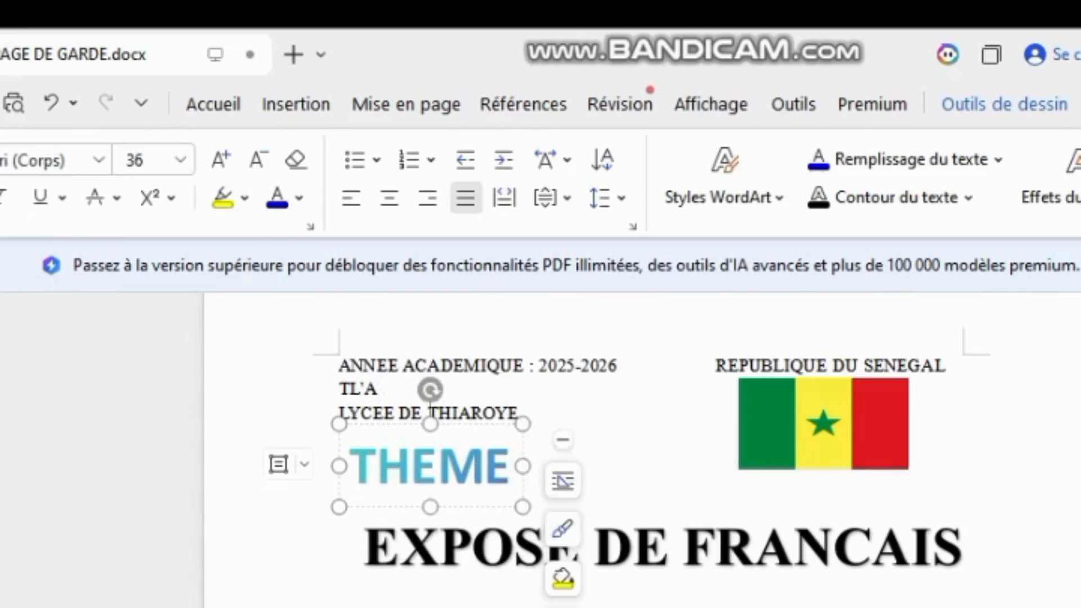
key("Escape")
- Move the THEME WordArt between the EXPOSE DE FRANCAIS title and the blue banner, and widen its frame to fit the word on one line
left_click_drag(475, 424, 554, 553)
left_click_drag(418, 607, 456, 607)
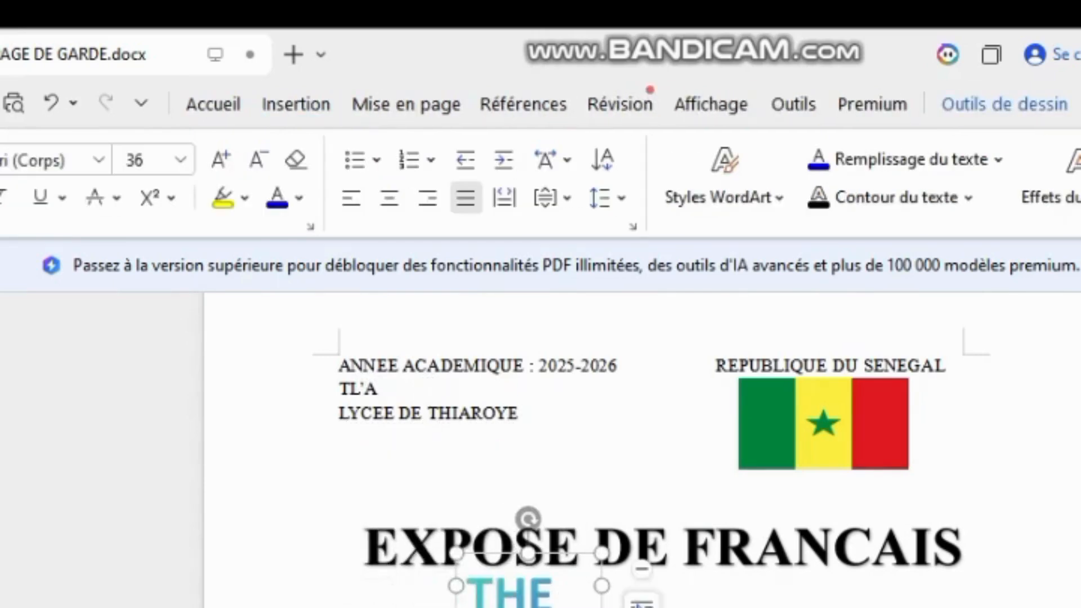
left_click(642, 607)
left_click(673, 607)
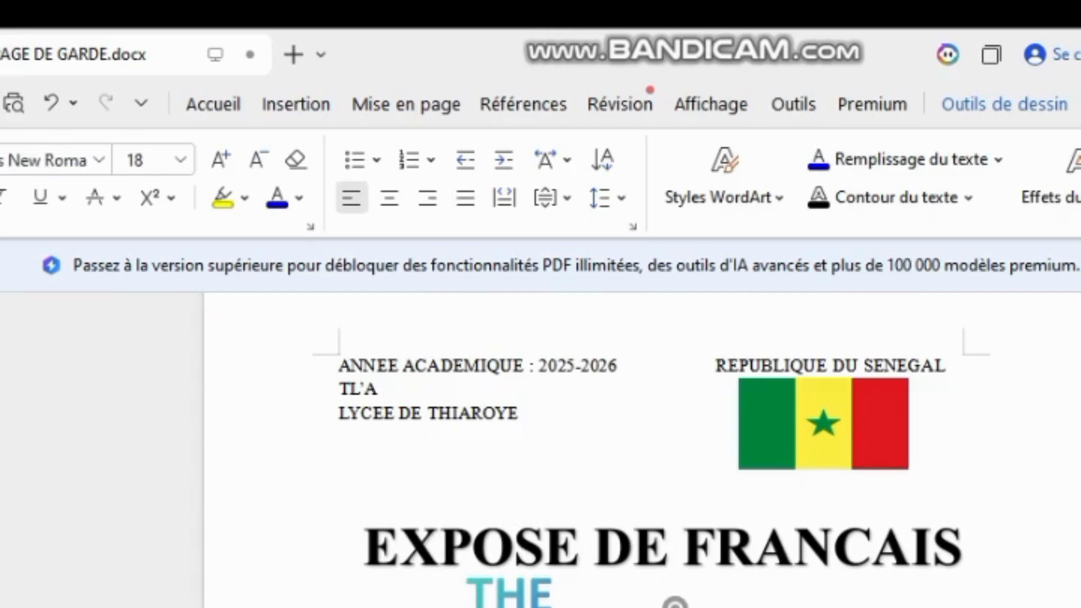
left_click(511, 597)
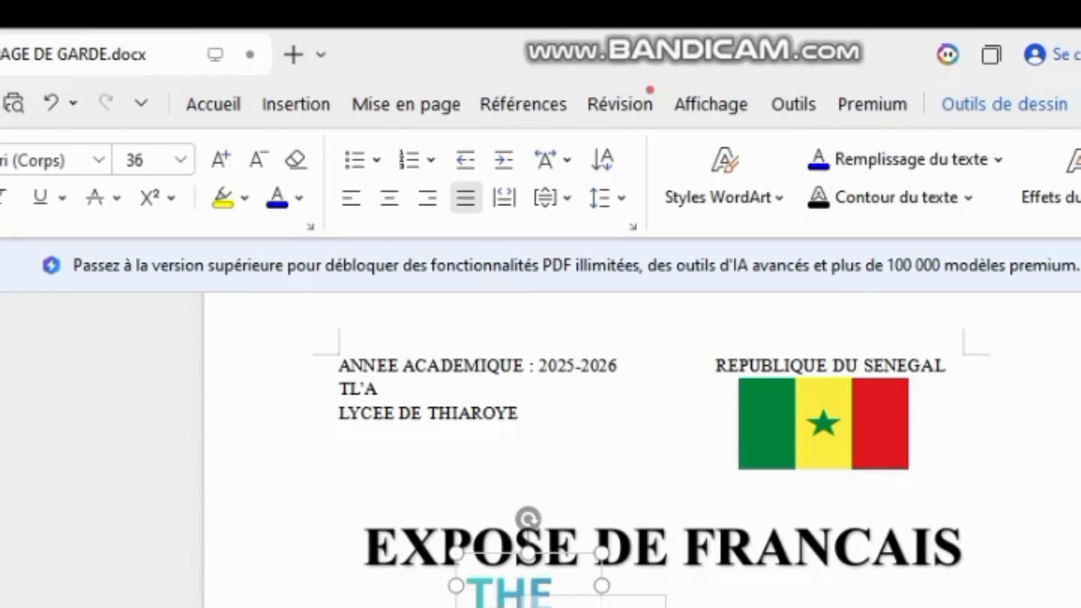
left_click_drag(572, 607, 586, 598)
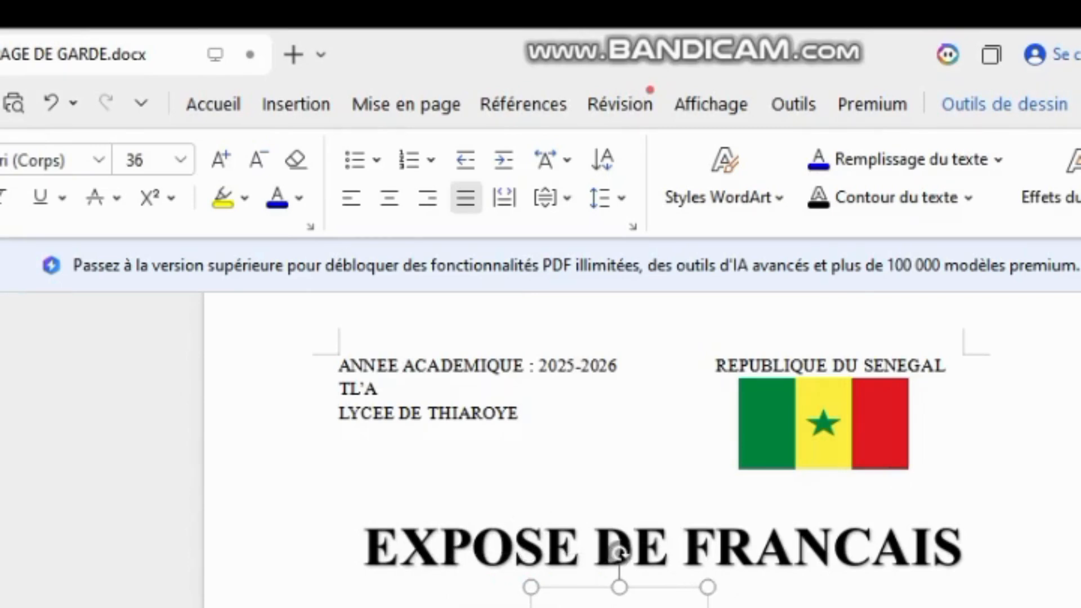
left_click(625, 605)
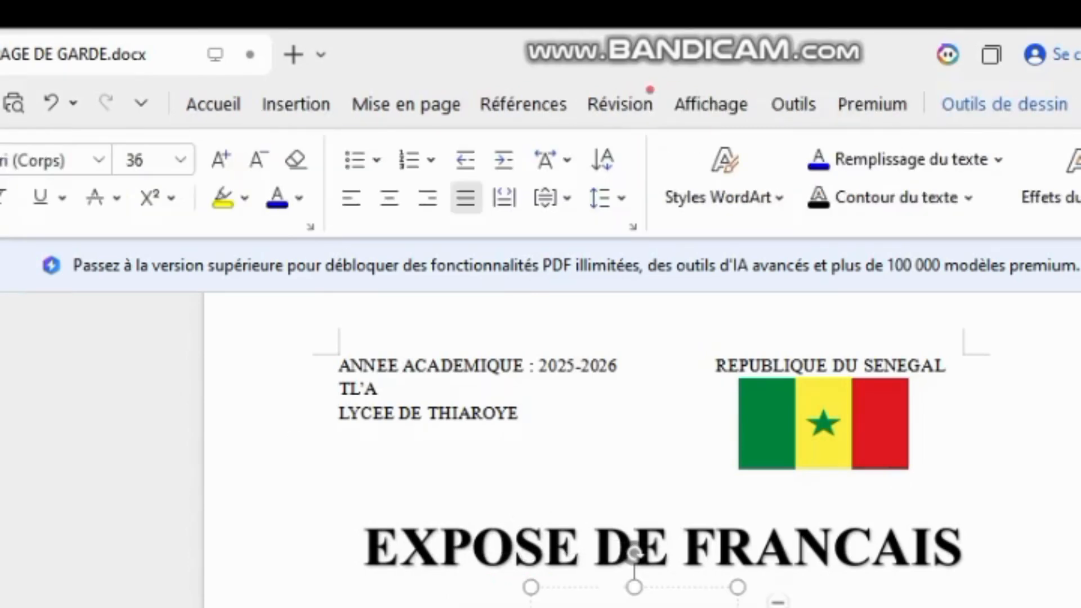
key("ctrl+a")
left_click(221, 160)
left_click(340, 447)
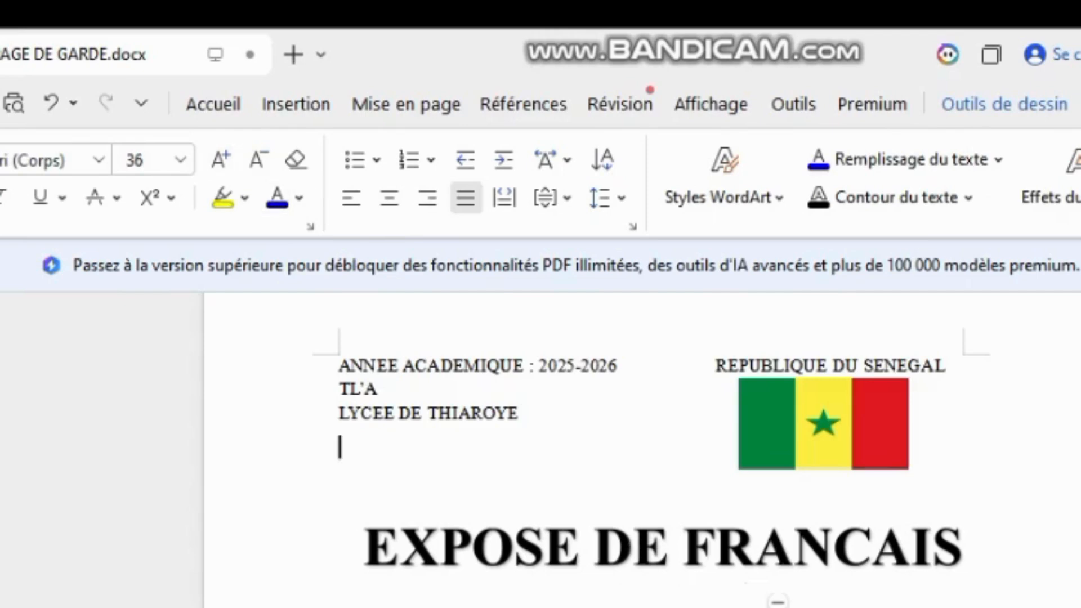
- Copy the picture of the African warrior from the Téléchargements folder in File Explorer and paste it into the cover page document
scroll(619, 451, "down", 5)
scroll(619, 451, "up", 2)
scroll(619, 450, "up", 2)
scroll(619, 450, "down", 5)
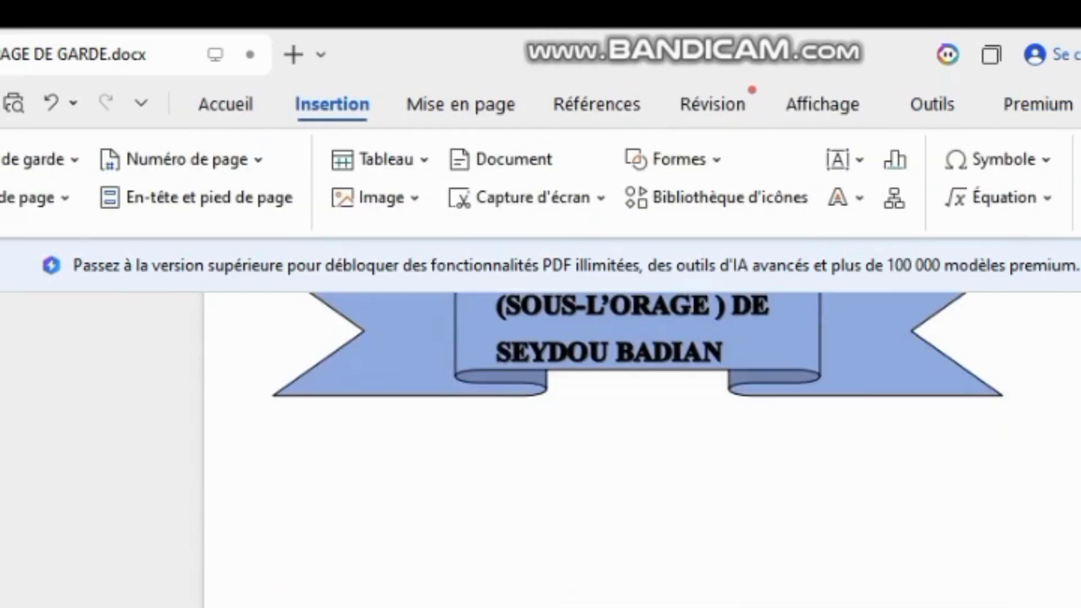
key("alt+Tab")
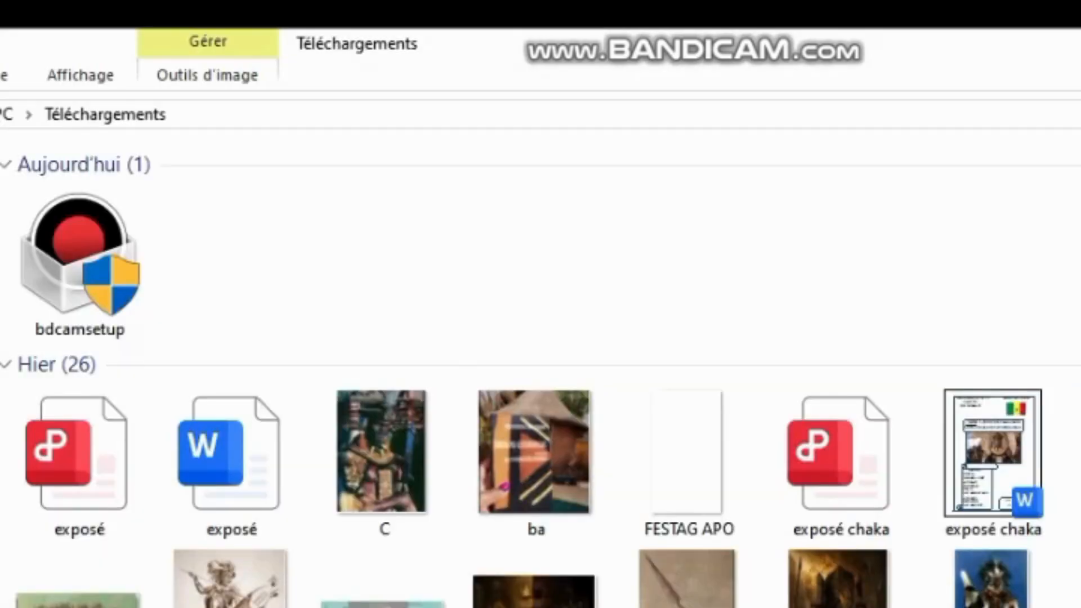
right_click(417, 606)
left_click(478, 607)
key("alt+Tab")
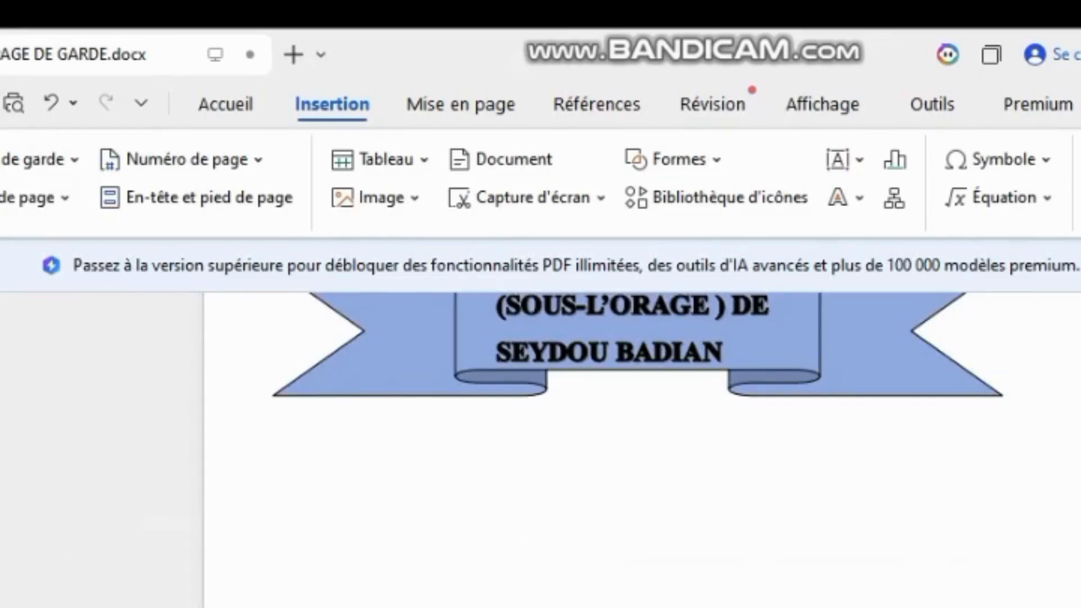
right_click(483, 540)
left_click(608, 68)
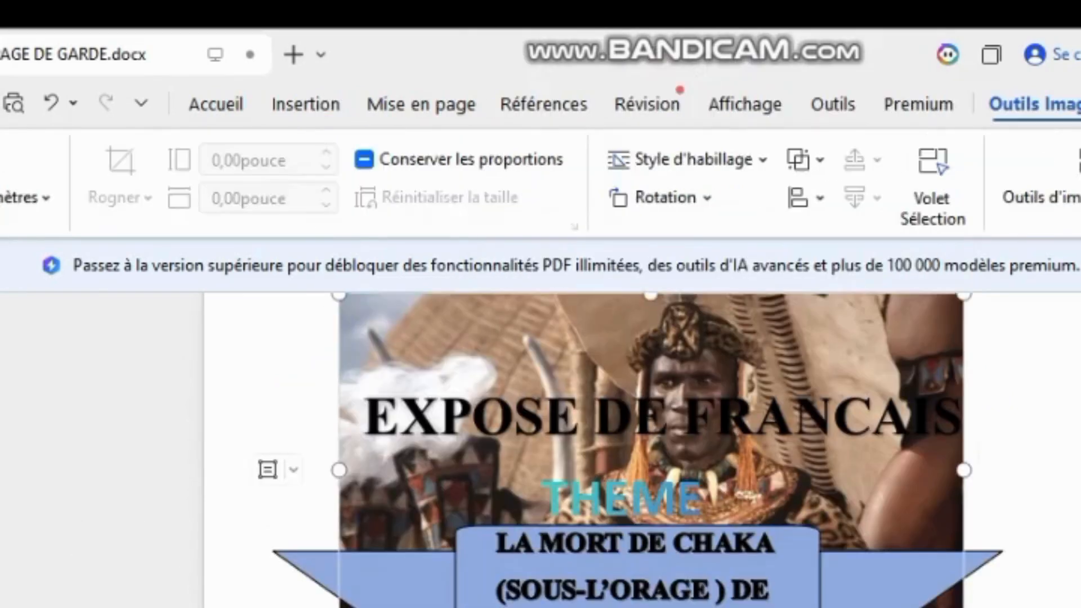
- Give the pasted picture a floating text wrap and position it just beneath the blue banner, roughly centred under it
left_click(698, 160)
left_click(731, 444)
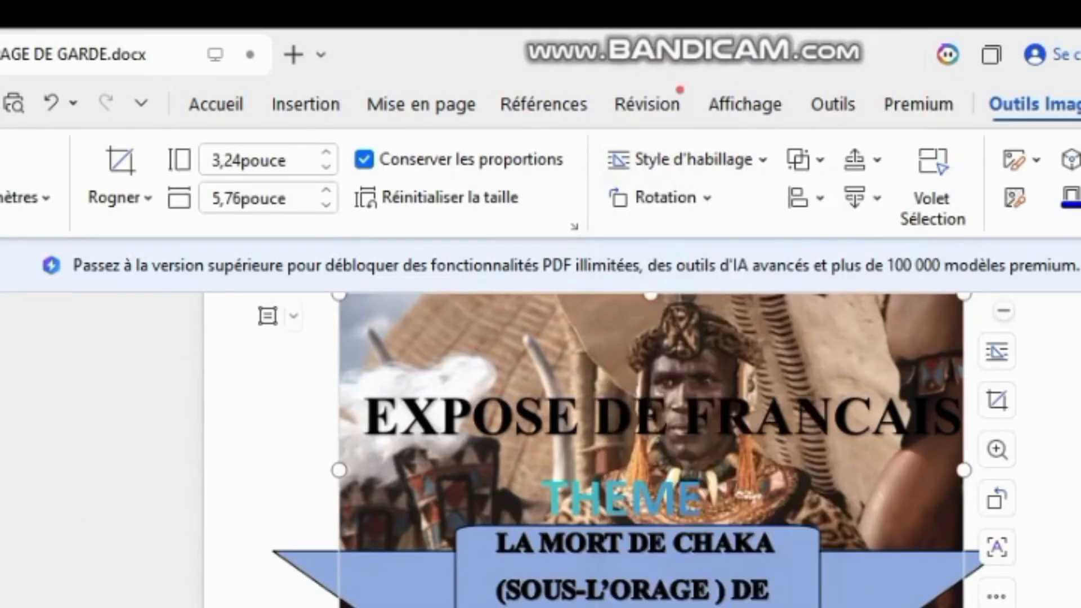
left_click_drag(726, 450, 740, 529)
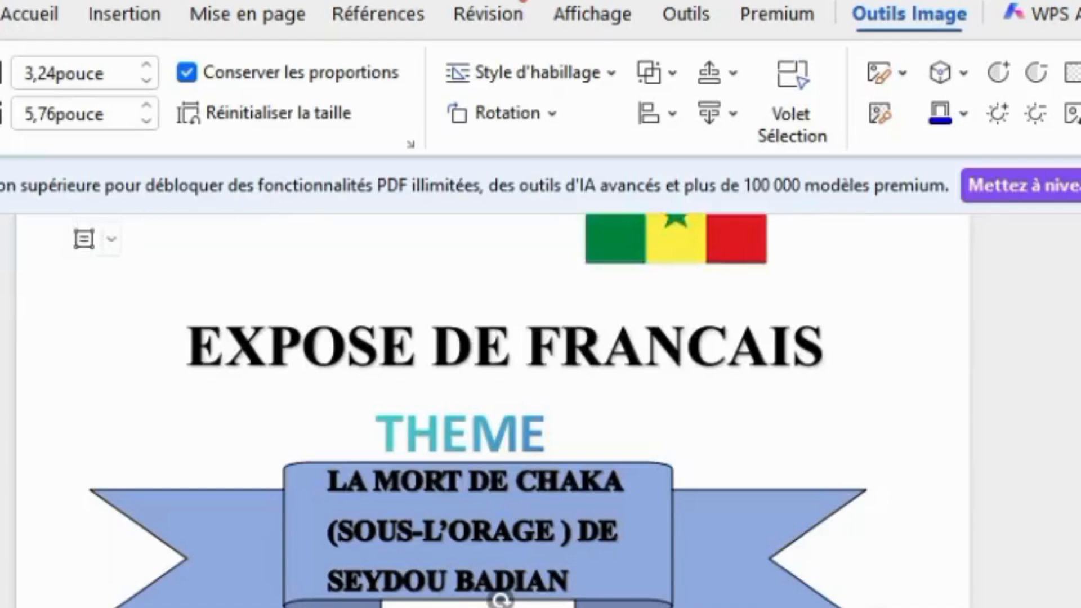
scroll(650, 450, "down", 4)
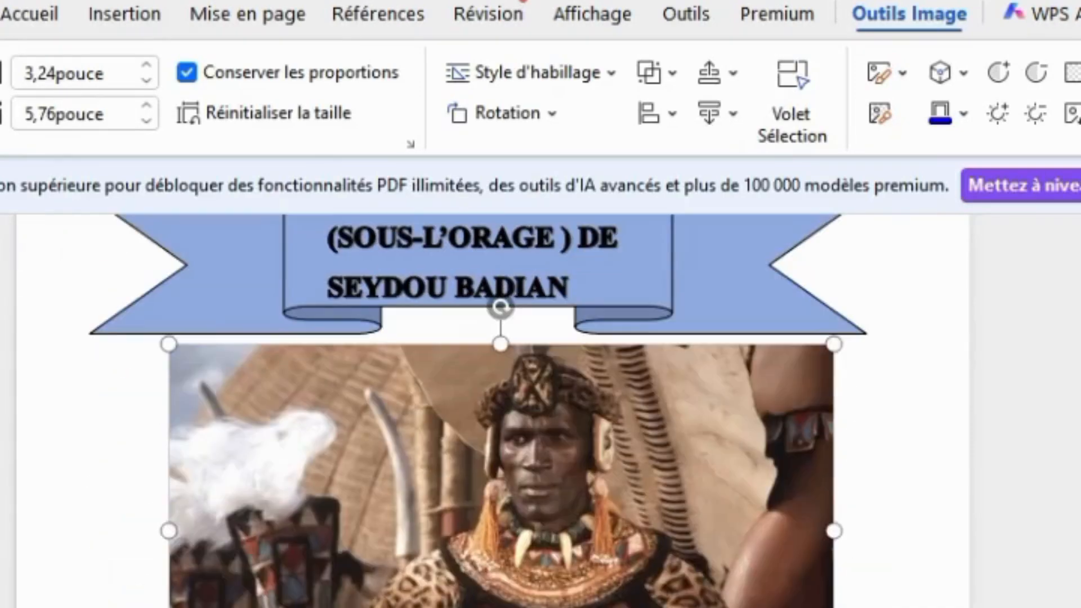
left_click_drag(501, 478, 489, 494)
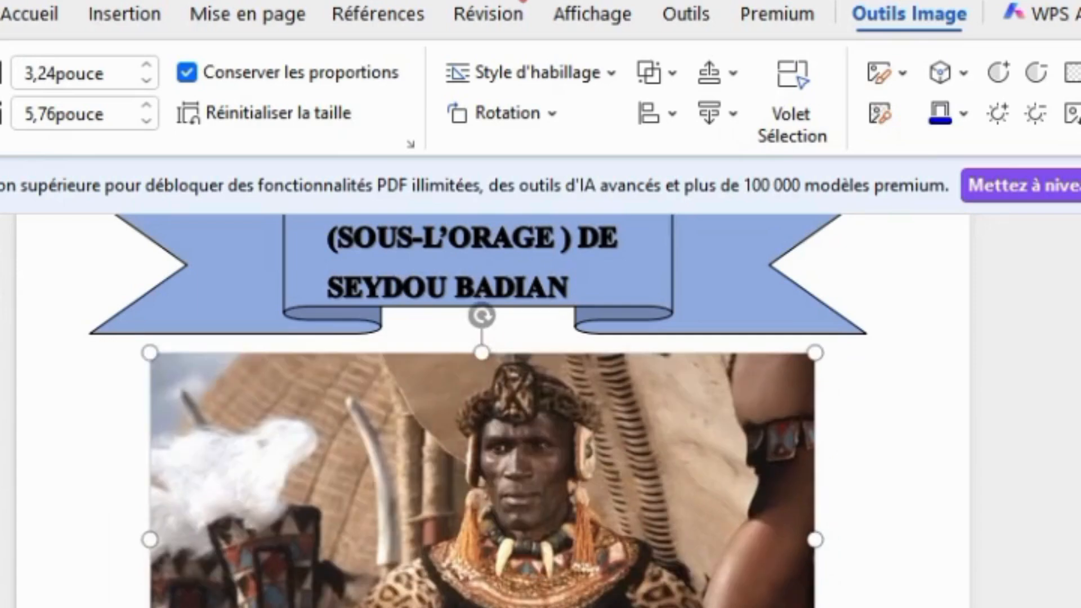
scroll(482, 411, "down", 1)
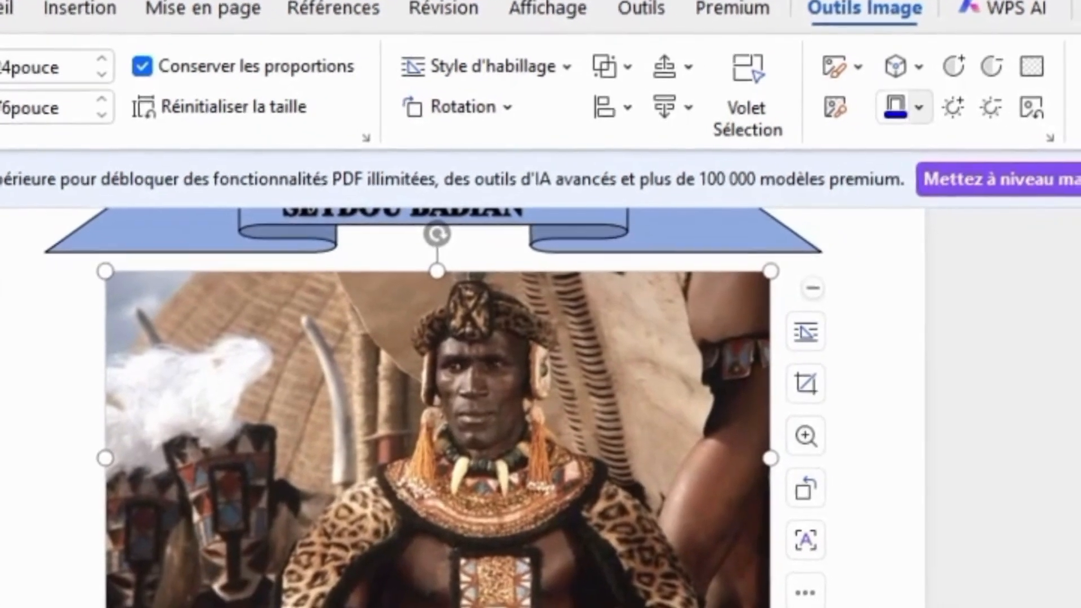
- Outline the warrior picture with the blue theme colour
left_click(963, 114)
left_click(990, 303)
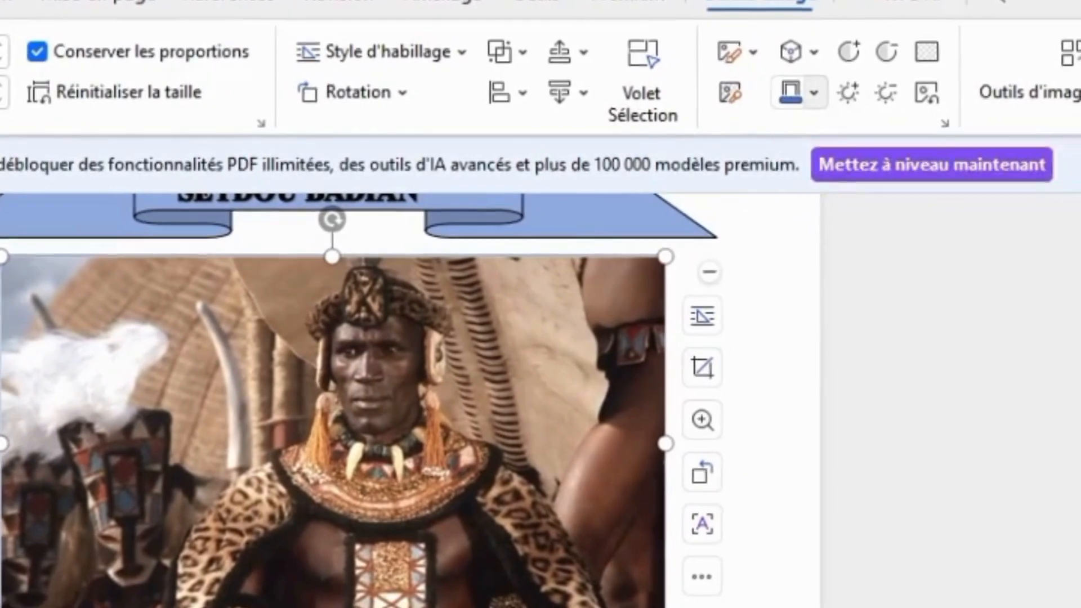
left_click(813, 92)
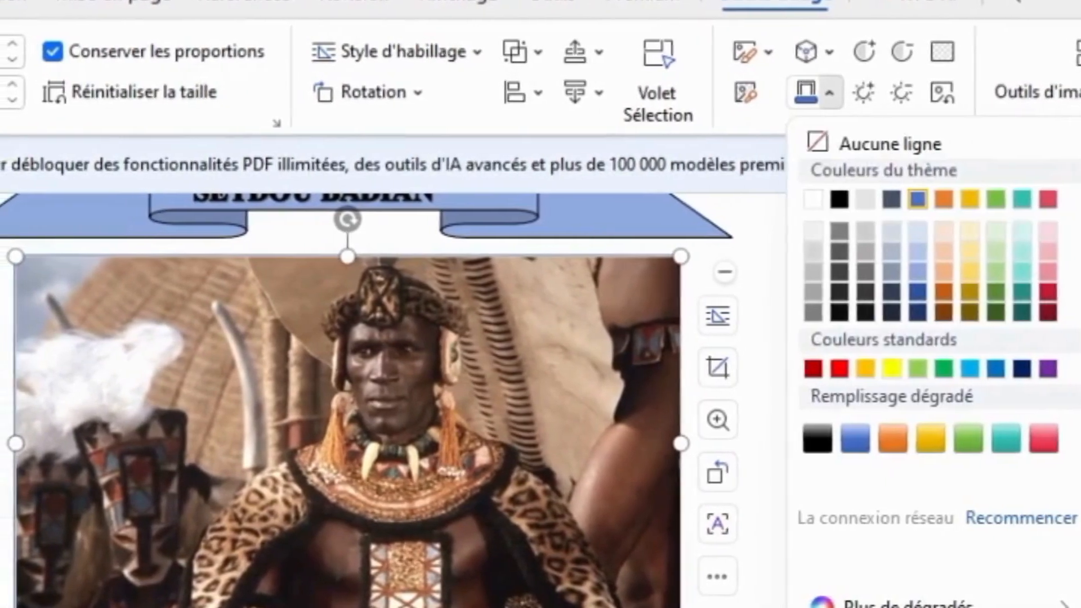
left_click(902, 199)
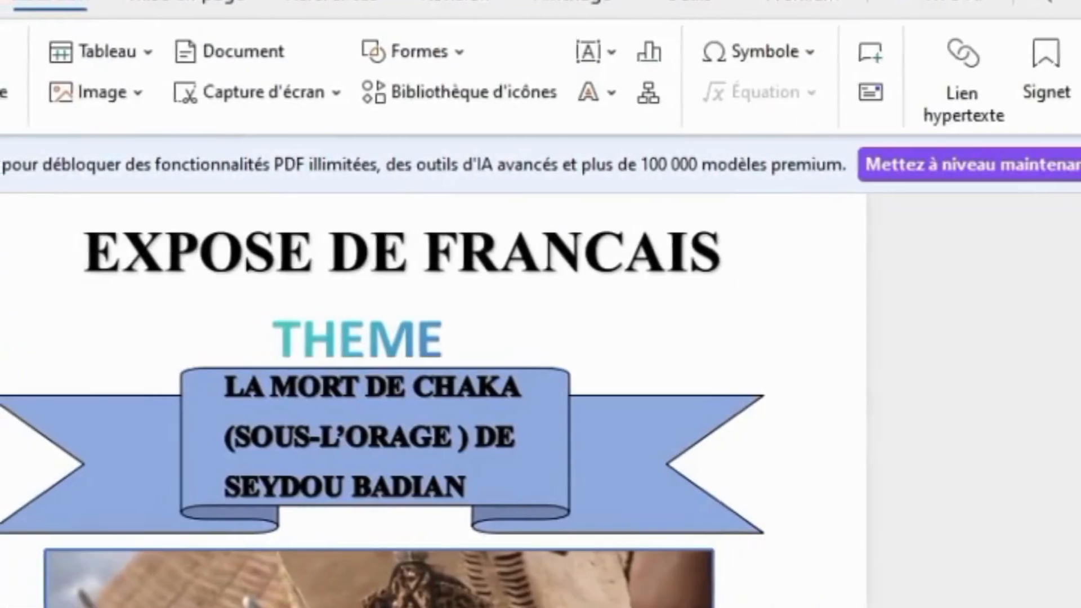
- Remove the outline from the banner's text and set the banner's shape outline to white
left_click(658, 92)
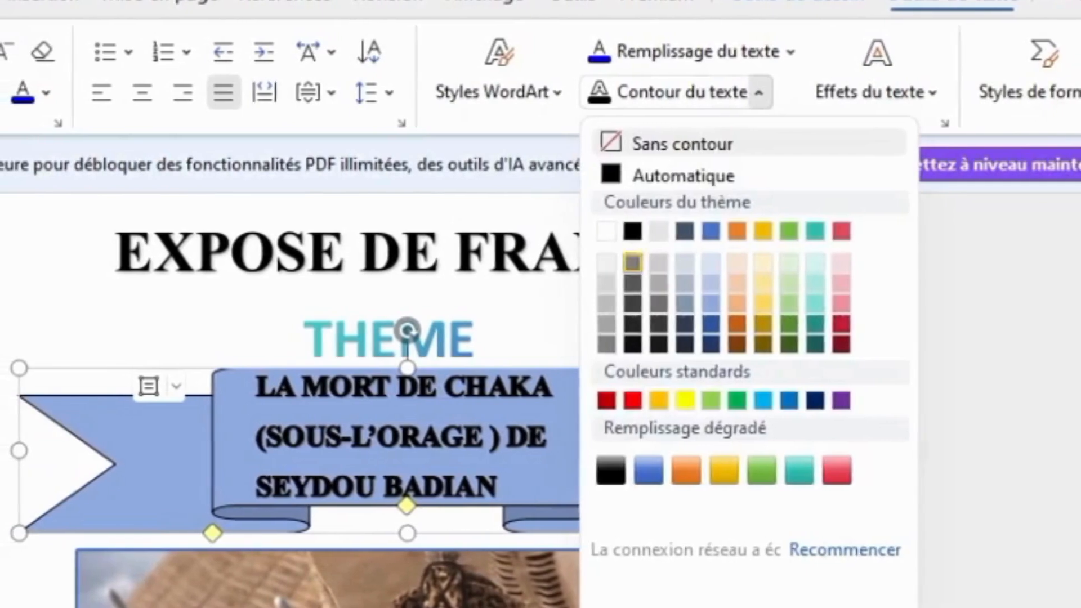
left_click(670, 144)
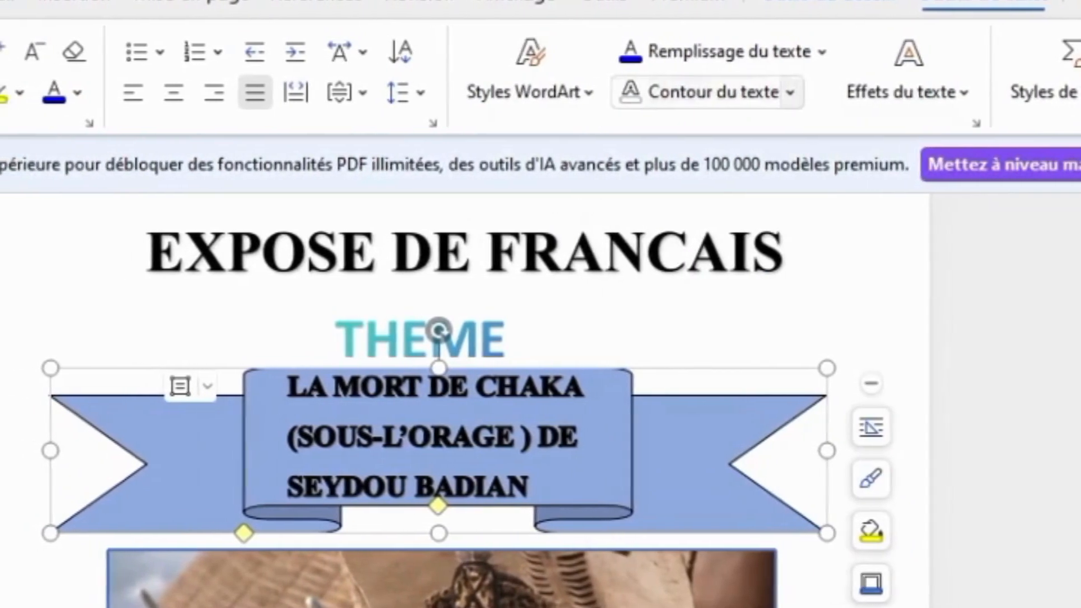
left_click(298, 51)
left_click(335, 103)
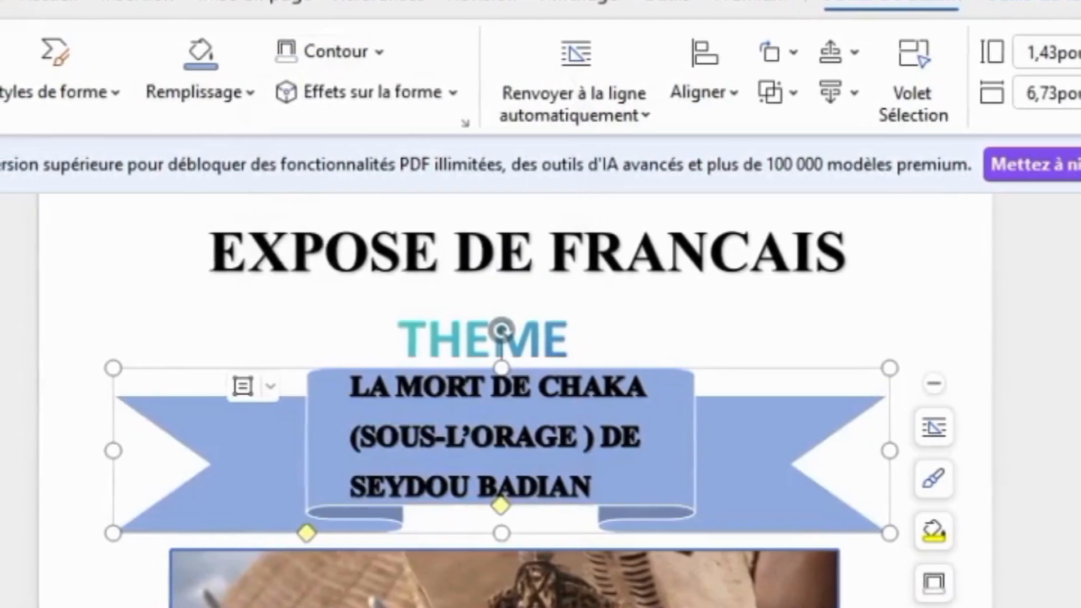
left_click(378, 51)
left_click(378, 52)
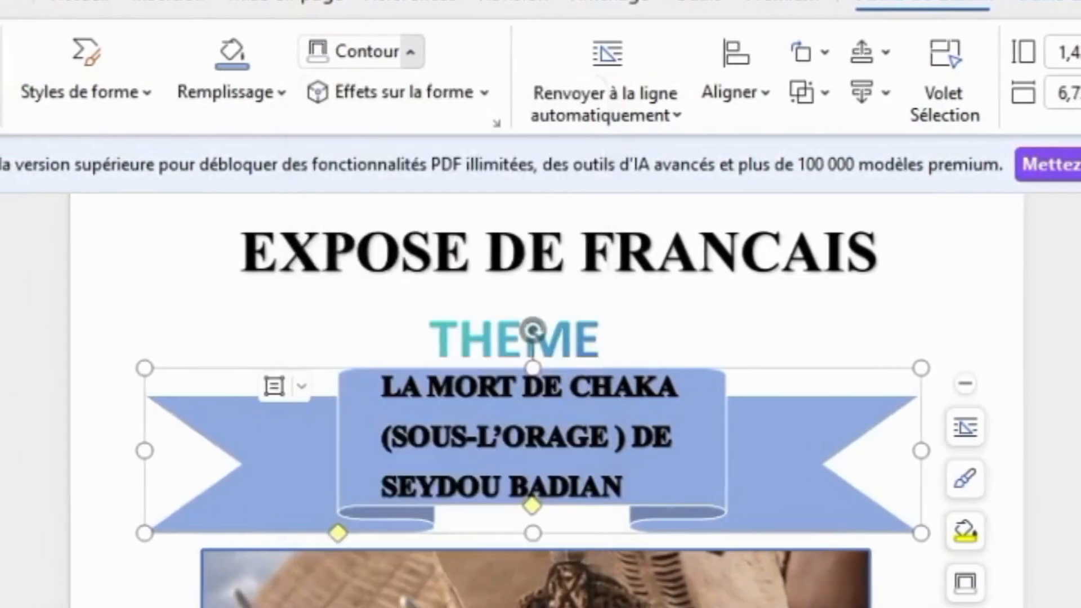
left_click(112, 448)
scroll(507, 450, "down", 1)
left_click(507, 557)
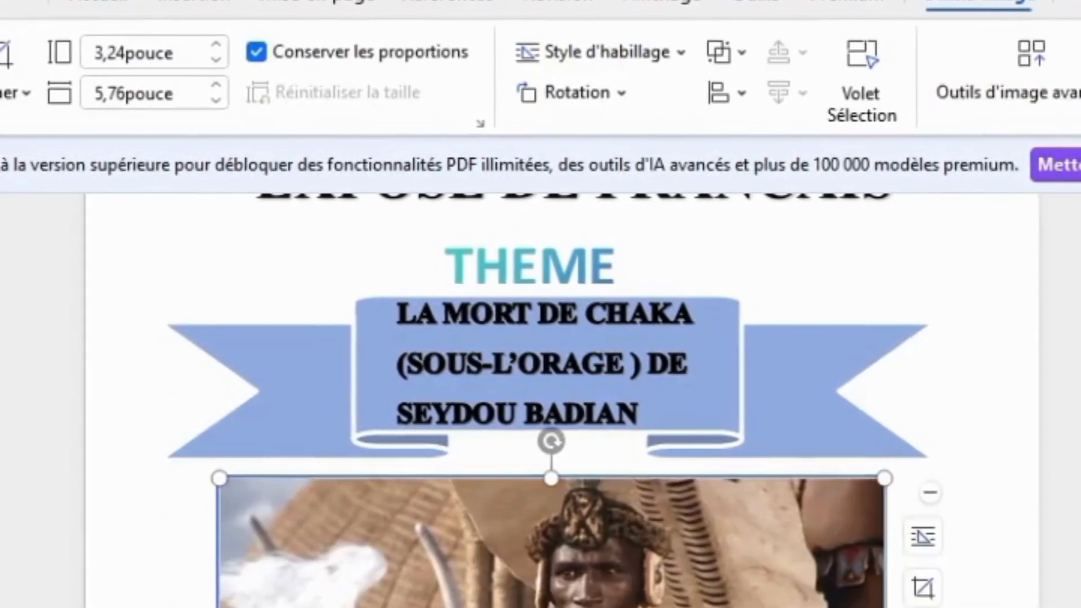
scroll(558, 394, "down", 3)
left_click_drag(563, 445, 578, 446)
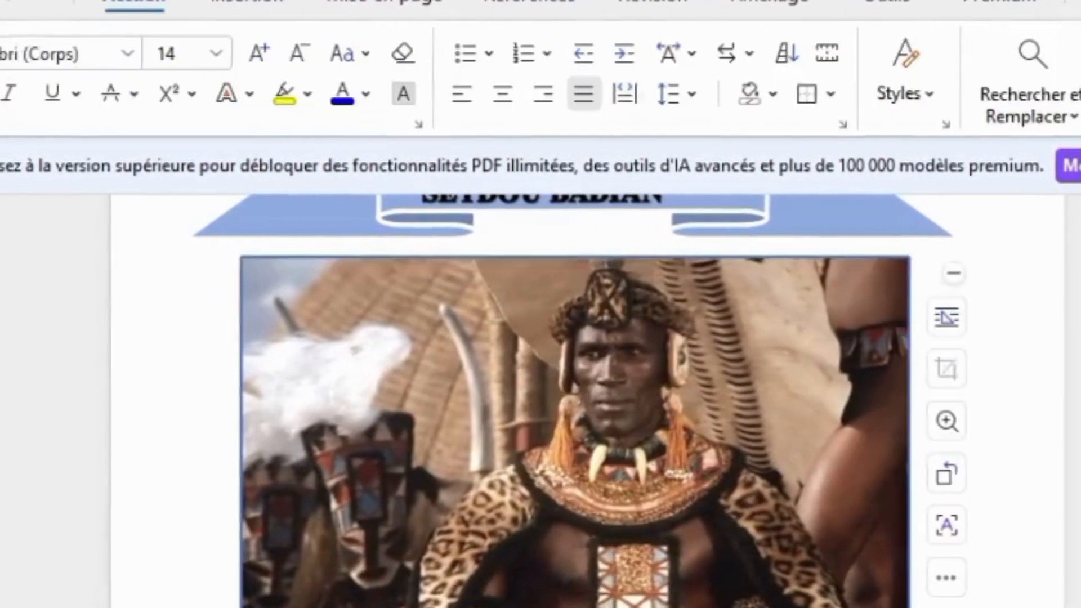
left_click(174, 444)
- Insert a text box on the cover page just beneath the lower-left part of the warrior picture
scroll(563, 445, "down", 1)
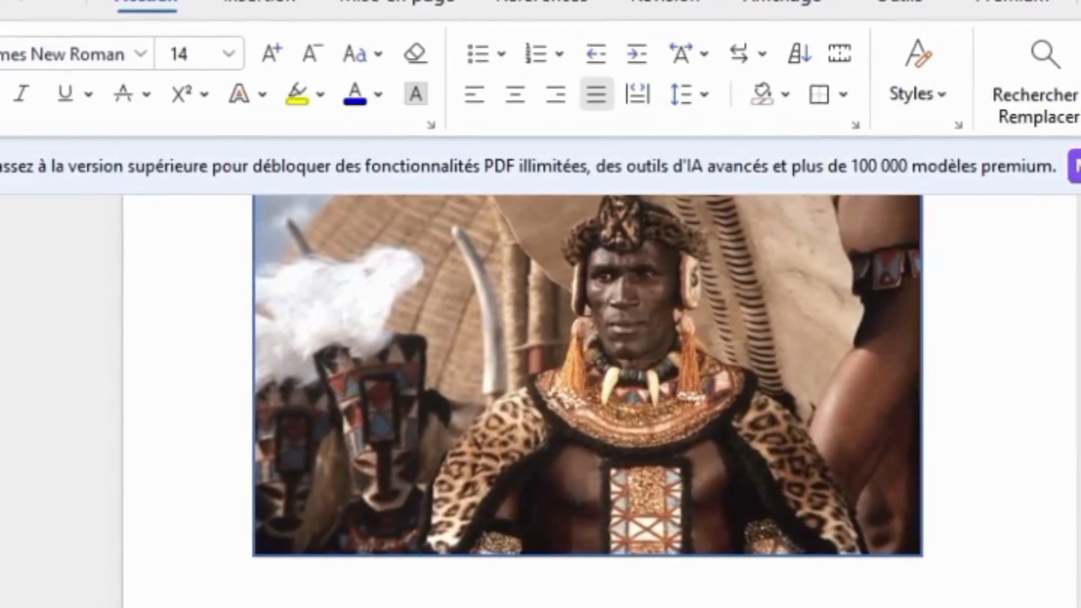
scroll(563, 394, "up", 2)
scroll(563, 394, "down", 1)
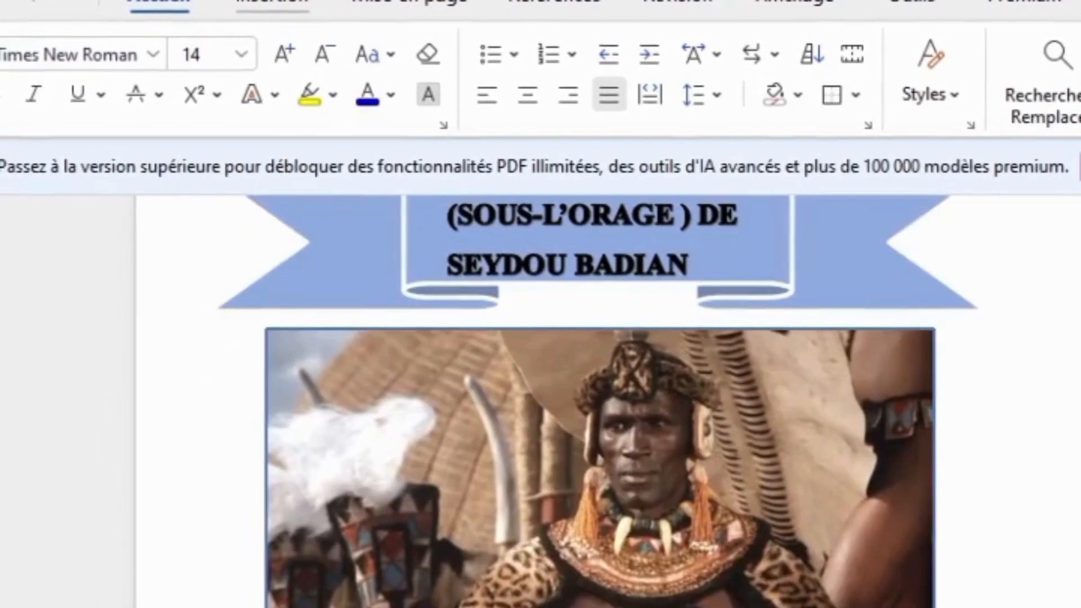
left_click(272, 3)
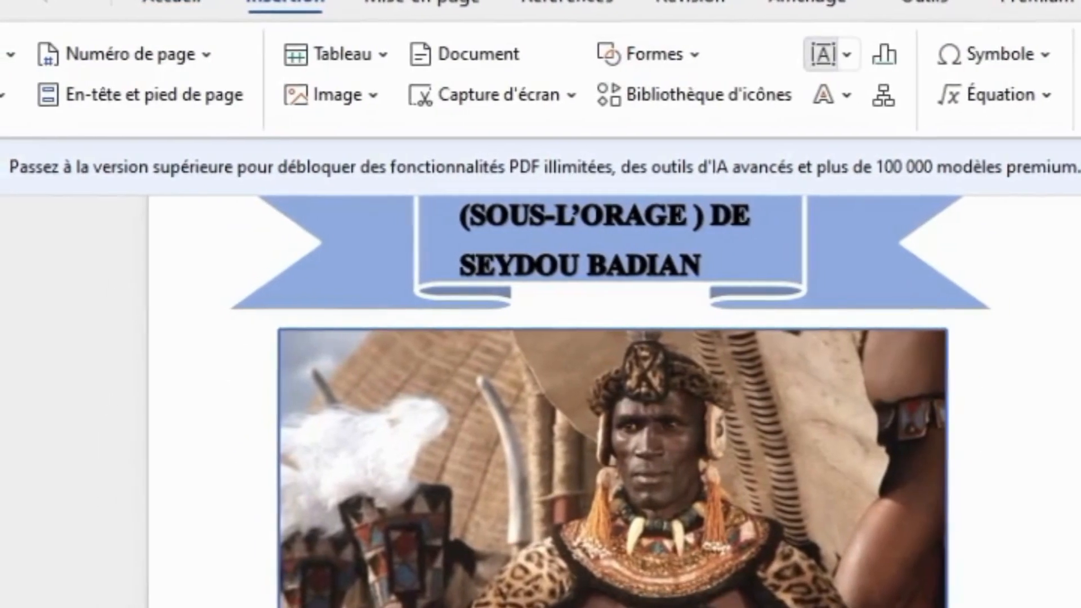
scroll(563, 394, "down", 2)
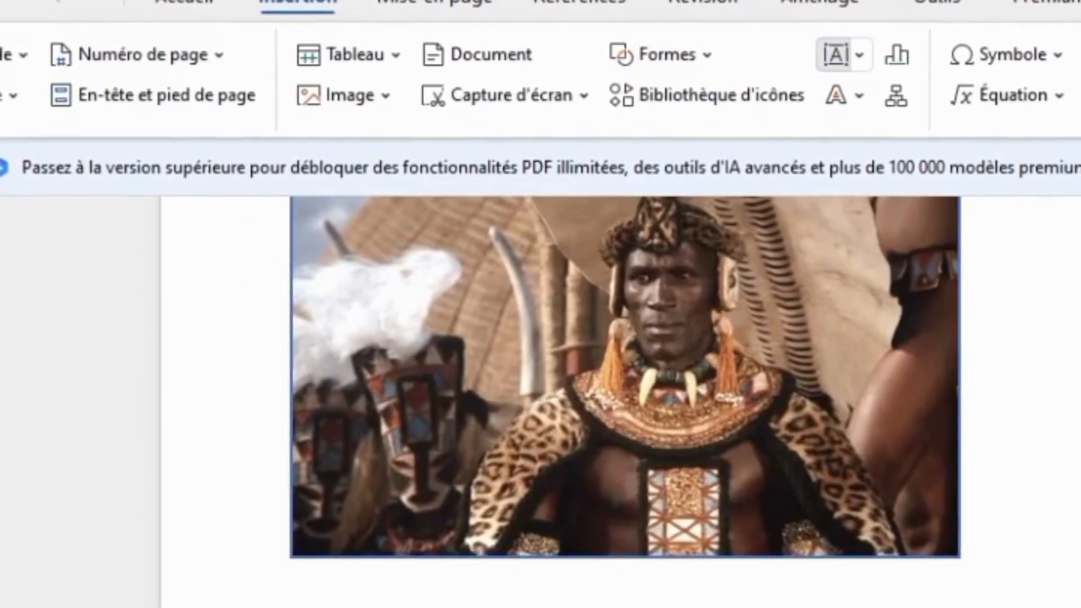
left_click_drag(326, 585, 597, 607)
- Set the outline of the text box beneath the warrior picture to black
scroll(619, 403, "up", 8)
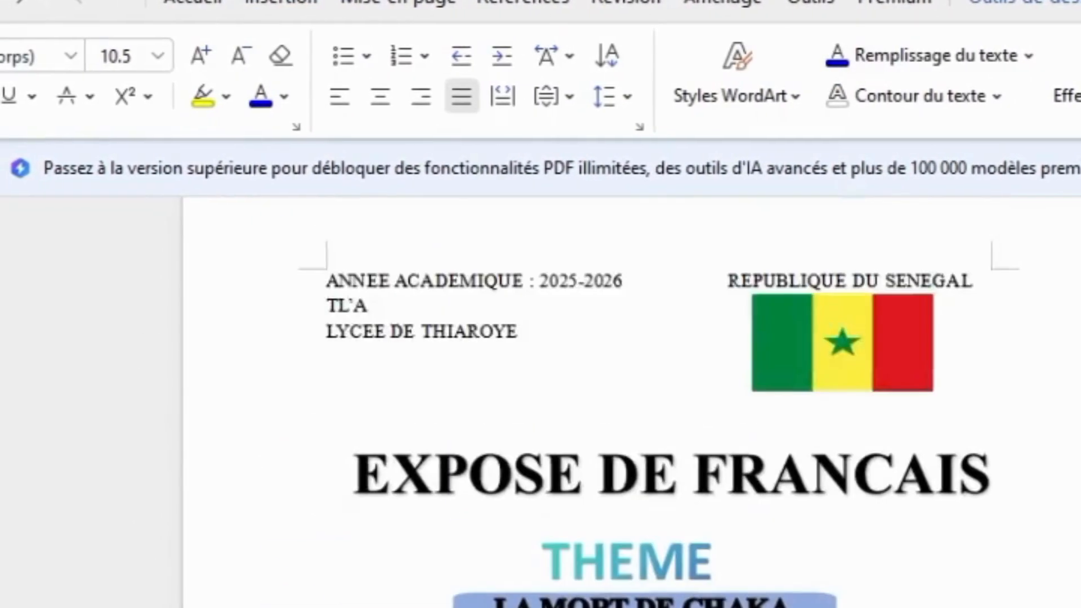
scroll(619, 402, "down", 6)
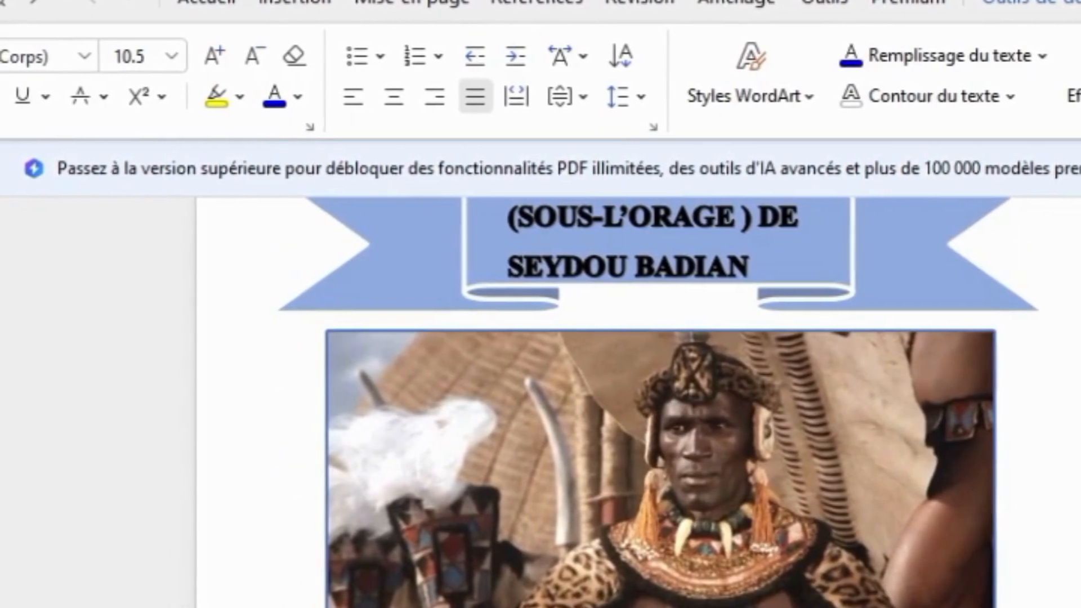
left_click(1031, 3)
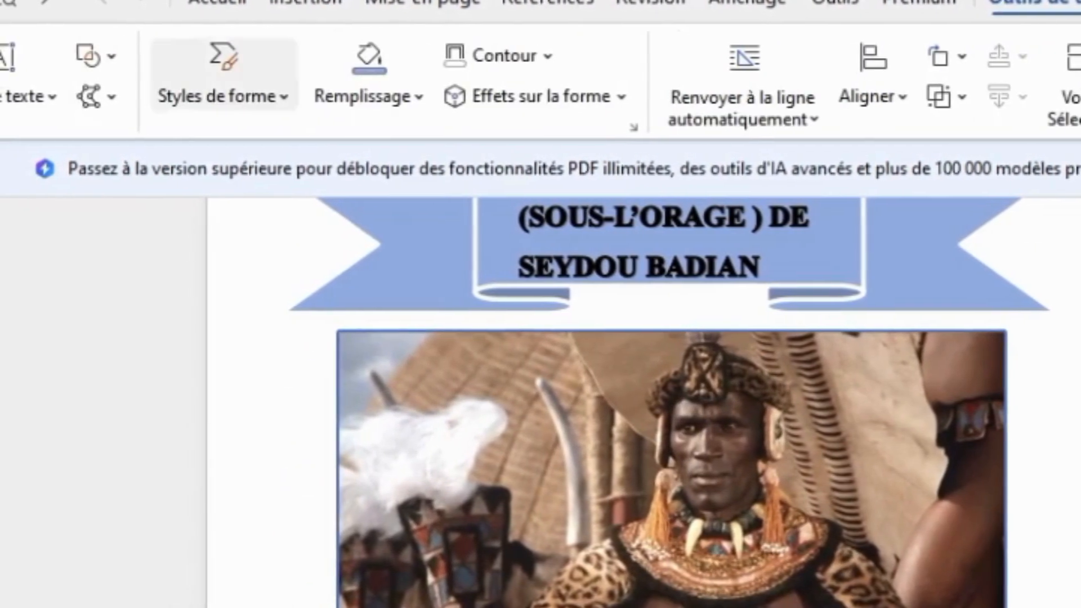
left_click(97, 97)
mouse_move(199, 156)
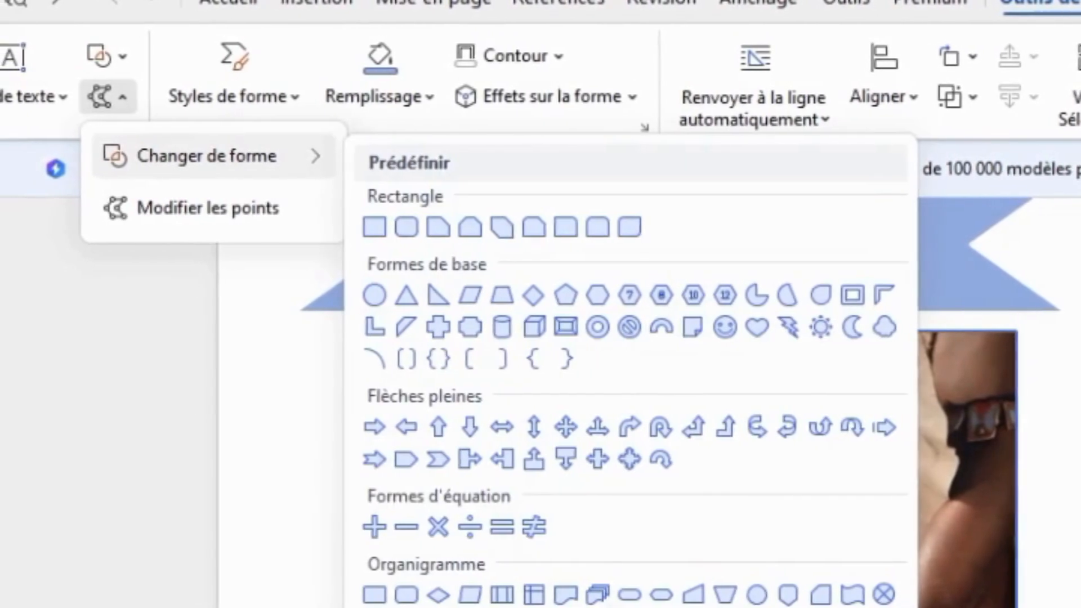
key("Escape")
left_click(558, 56)
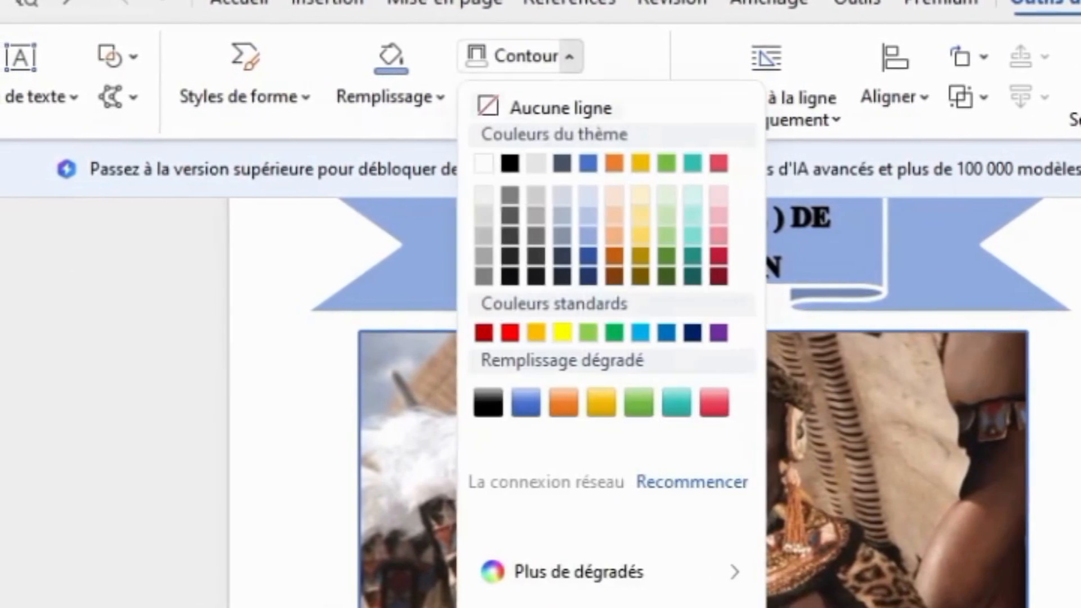
left_click(509, 163)
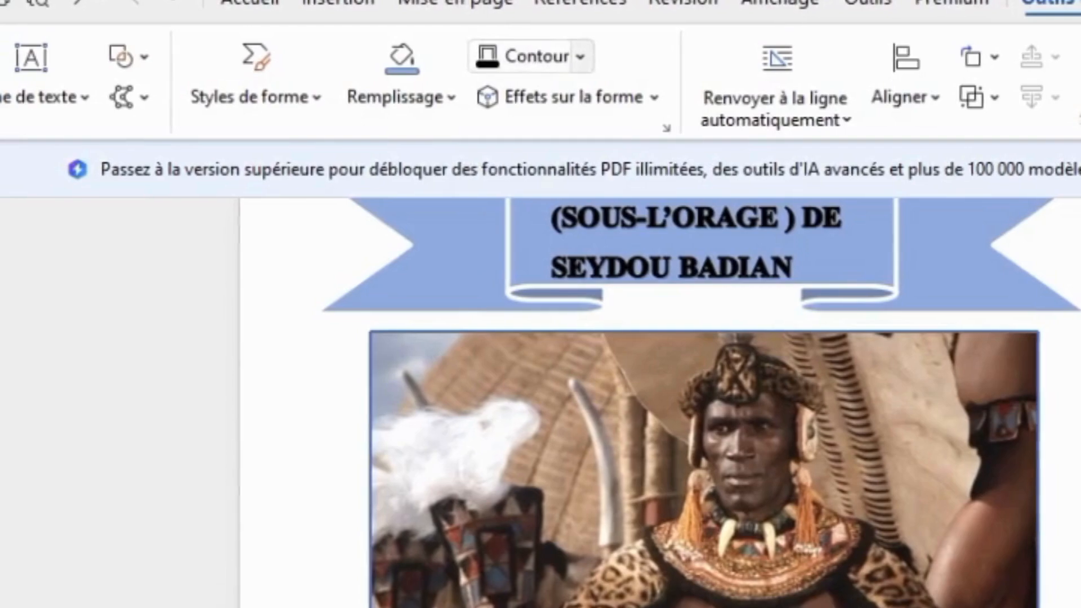
left_click(580, 56)
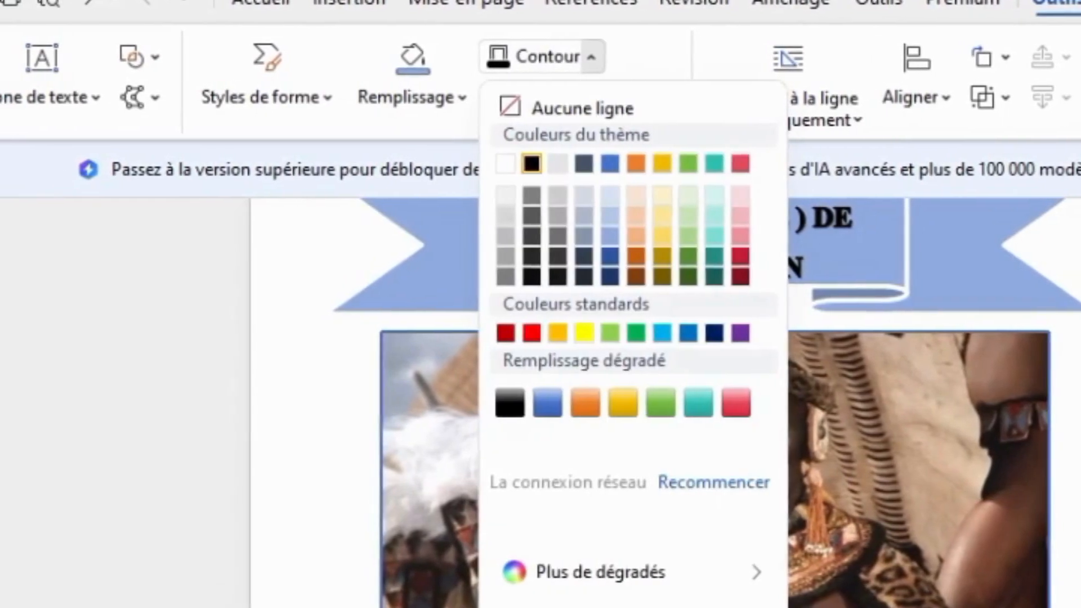
left_click(316, 478)
left_click(315, 479)
- Choose Times New Roman, size 12 and a blue theme font colour for the text box beneath the picture
left_click(715, 563)
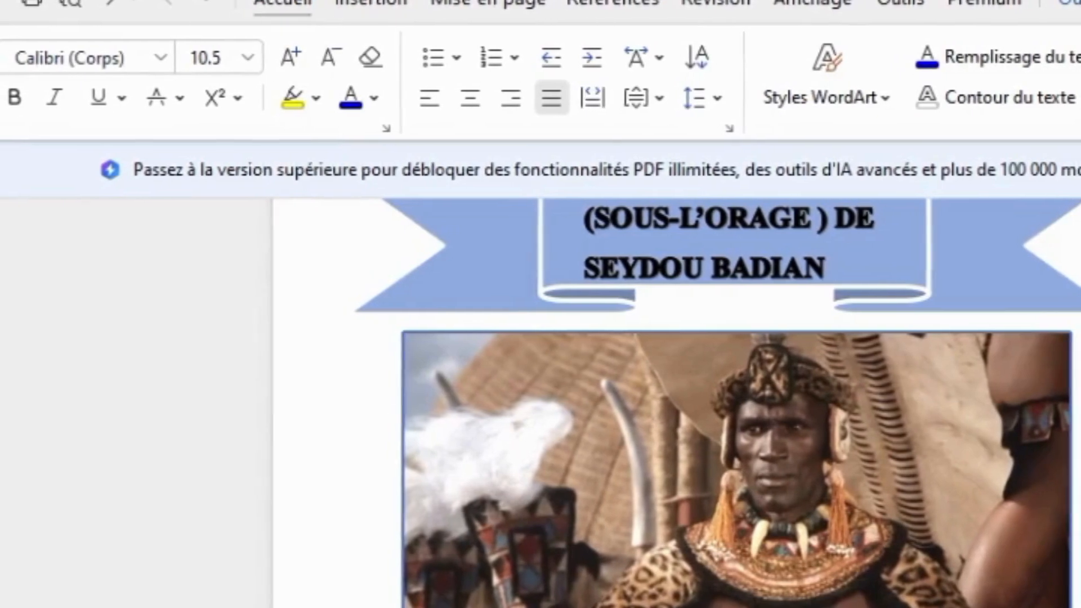
left_click(171, 57)
left_click(171, 58)
left_click(171, 57)
left_click(171, 57)
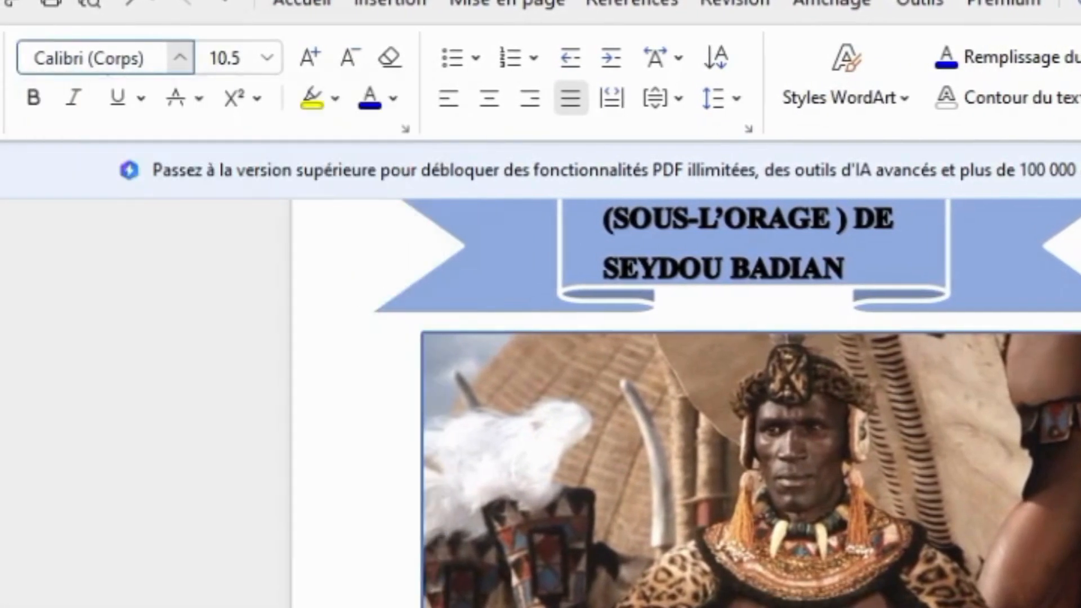
left_click(267, 58)
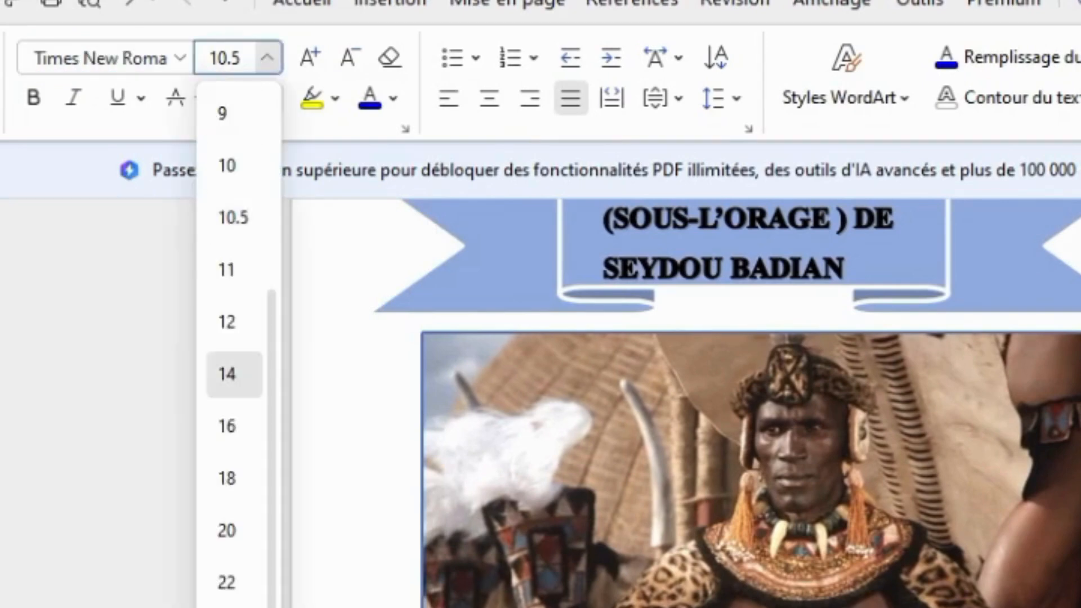
left_click(234, 322)
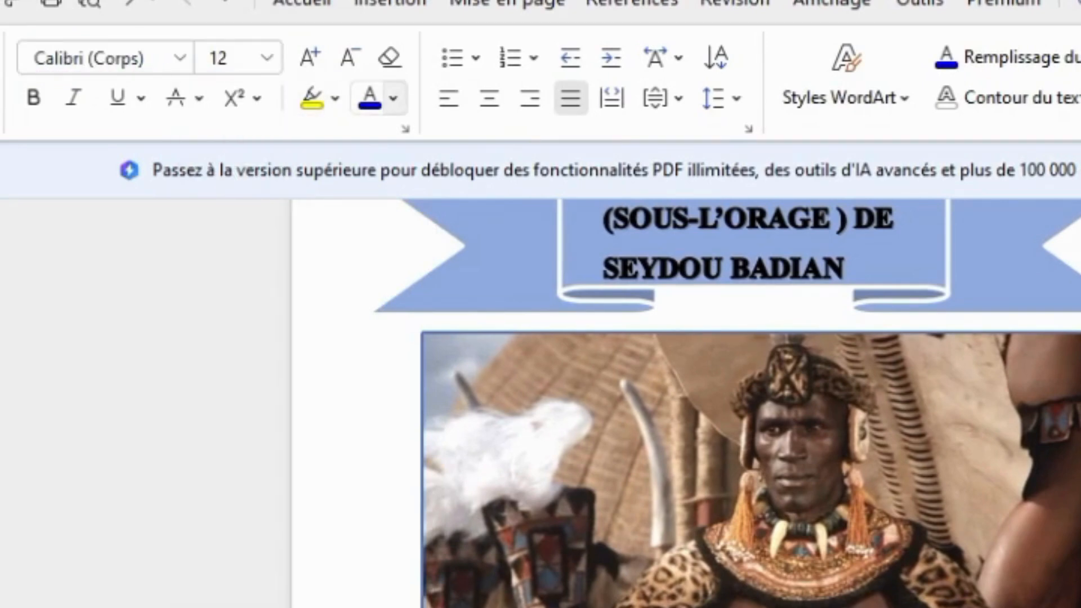
left_click(393, 98)
left_click(481, 205)
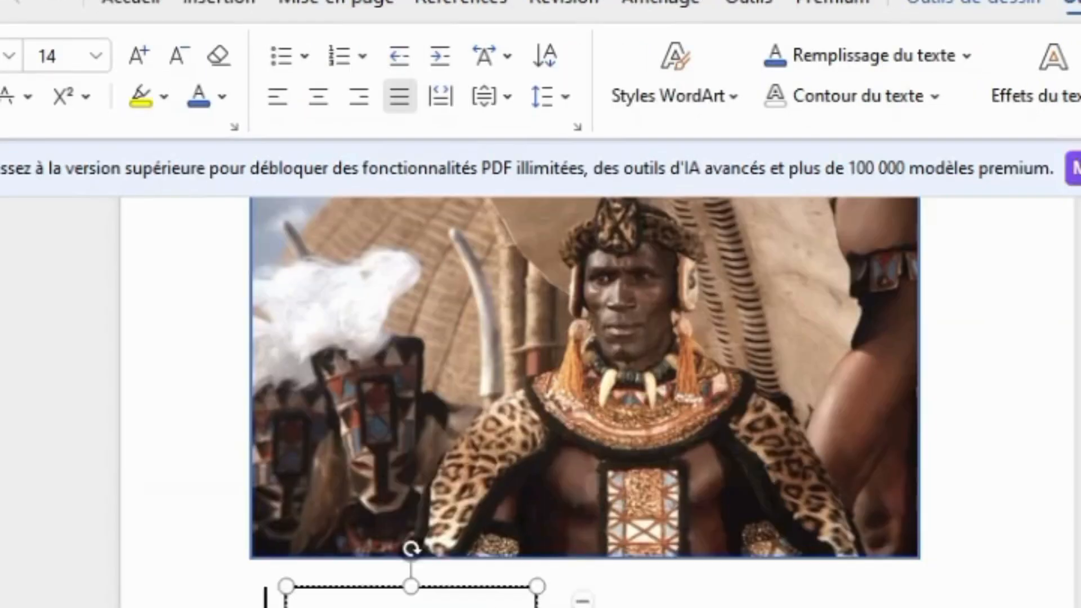
- Select the text in the box beneath the picture and set its font colour to a darker blue theme shade
left_click_drag(490, 605, 351, 605)
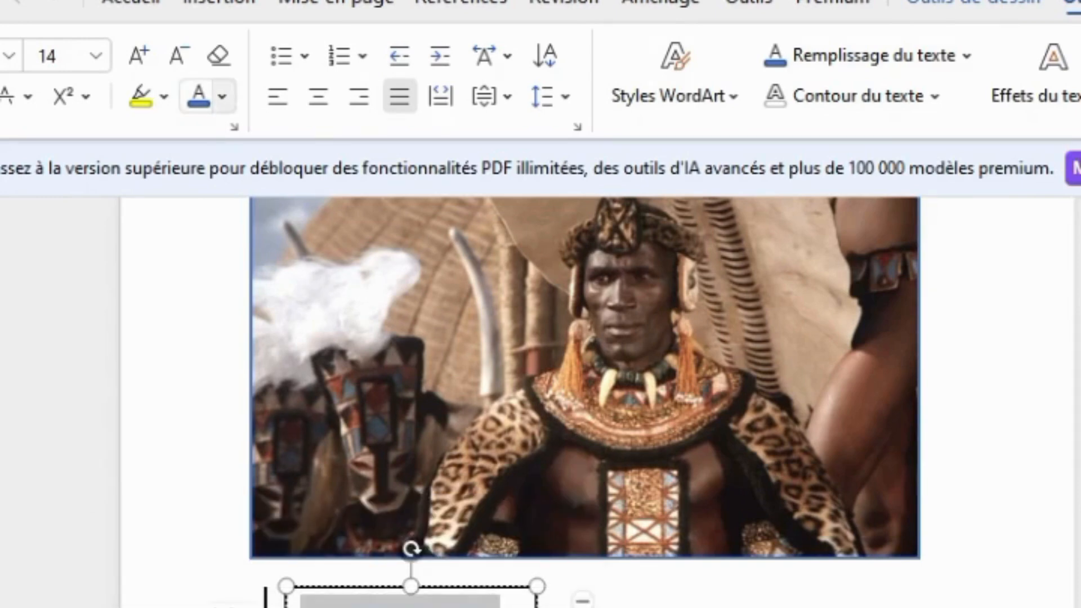
left_click(222, 96)
left_click(310, 296)
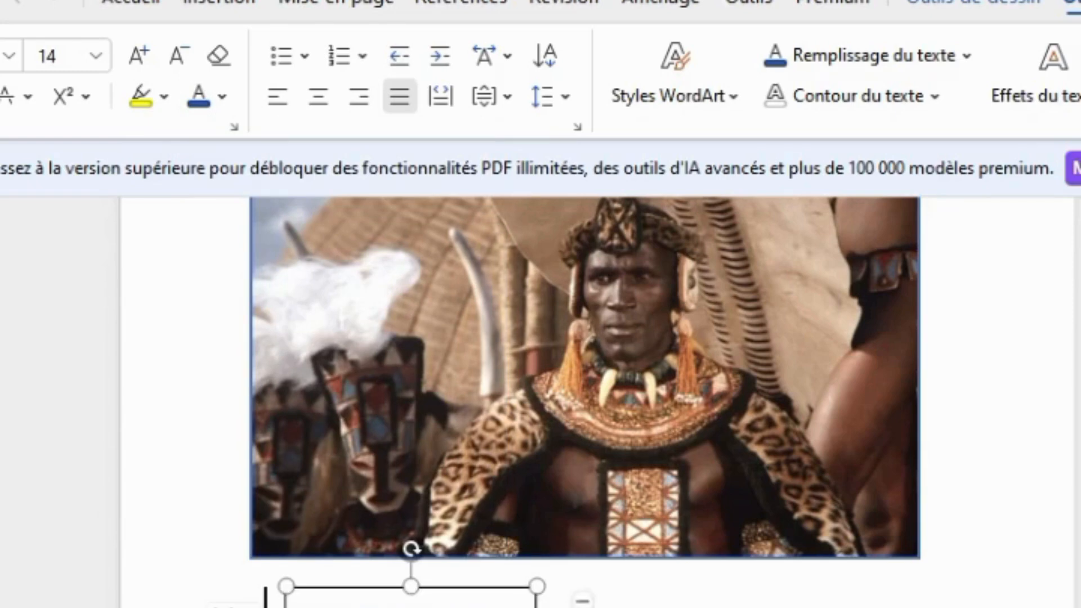
left_click(703, 603)
left_click(257, 4)
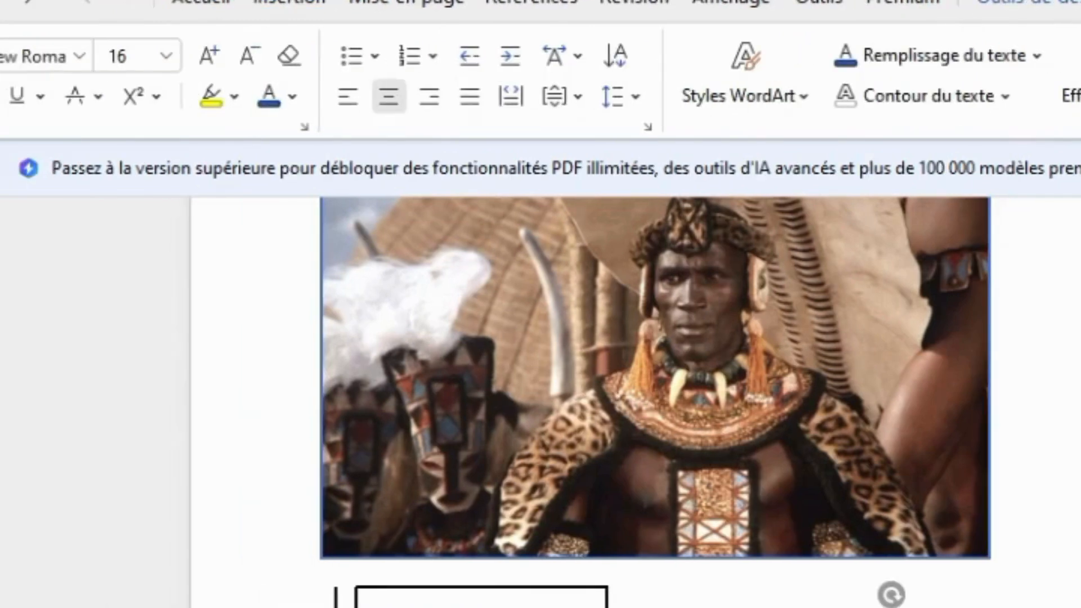
left_click(973, 3)
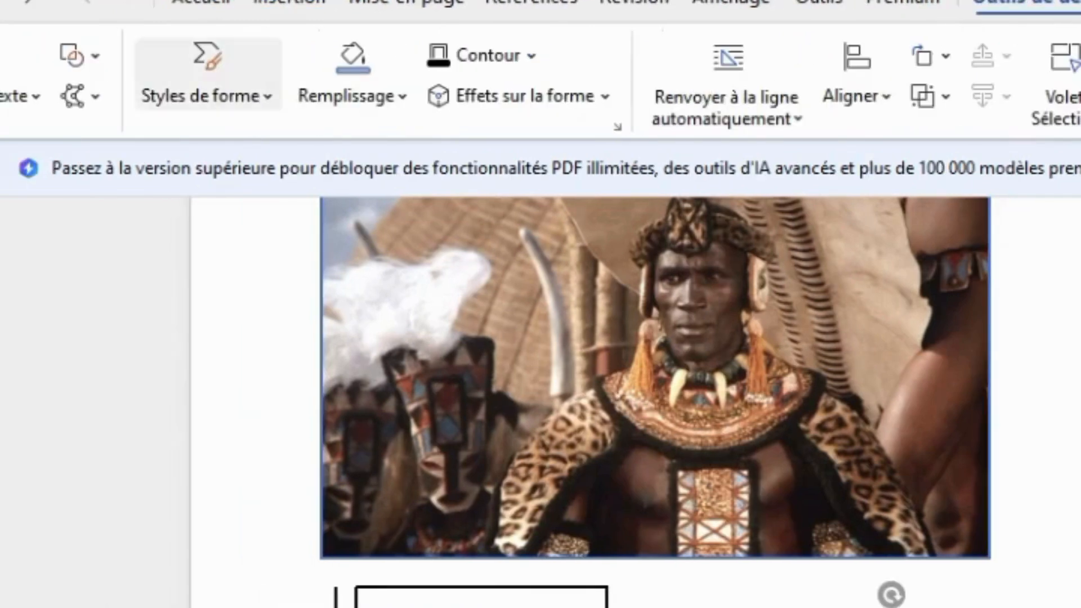
left_click(81, 96)
mouse_move(180, 155)
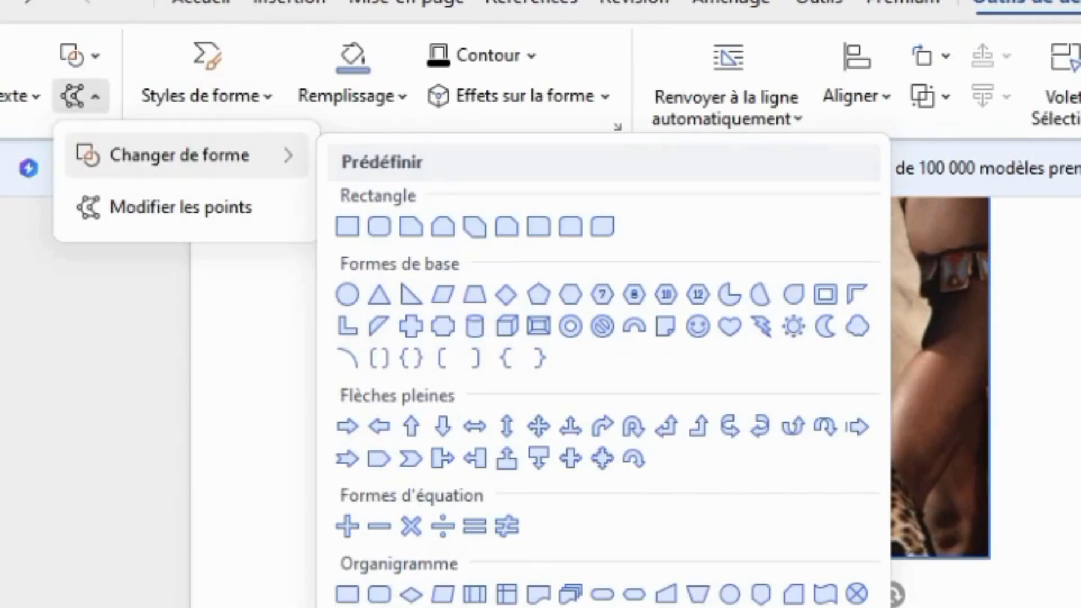
left_click(254, 366)
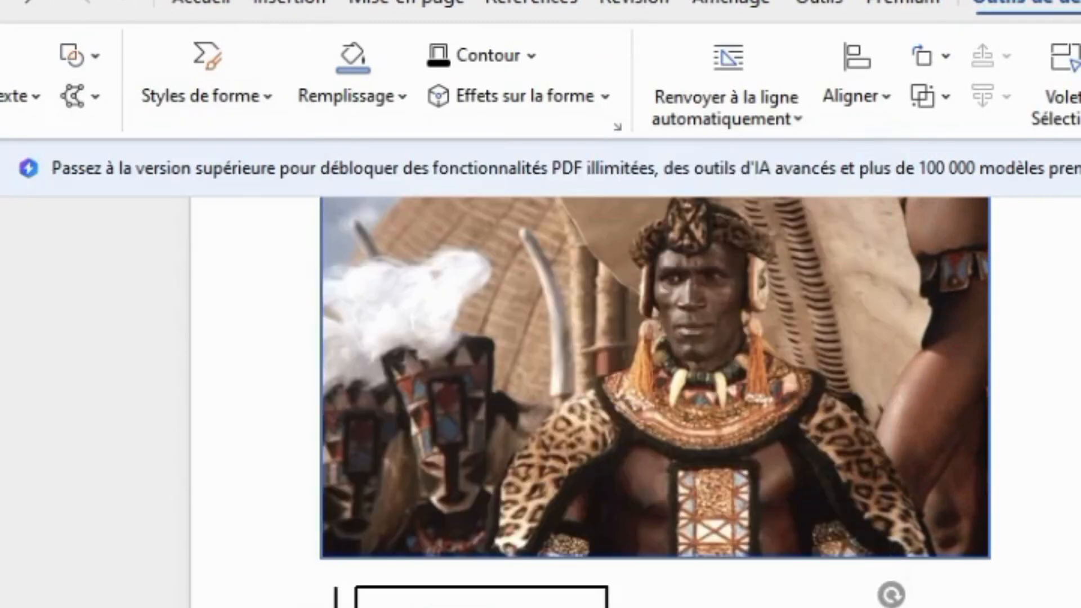
left_click(891, 607)
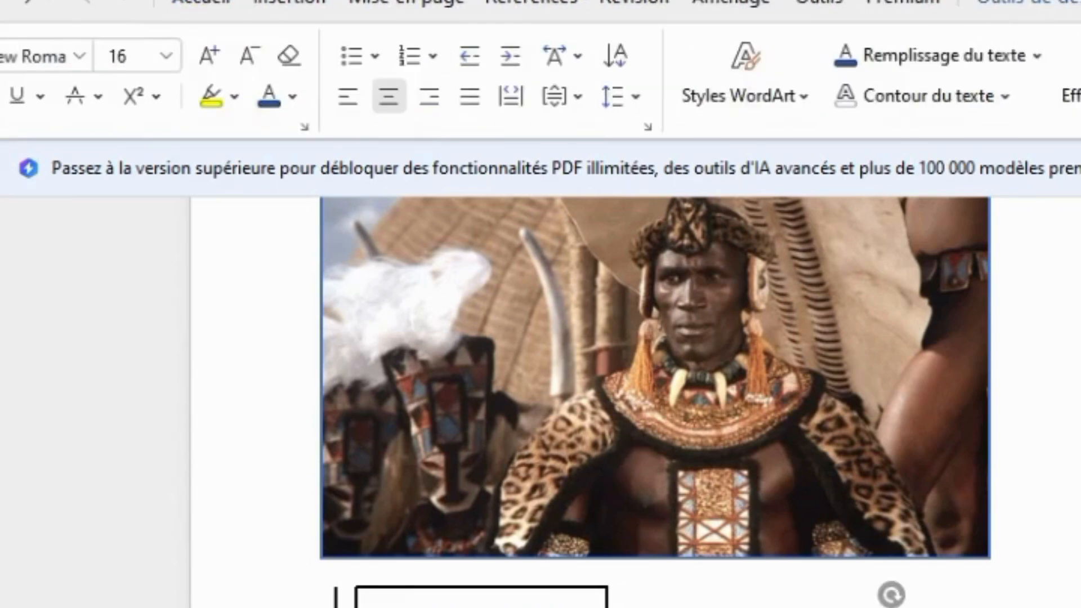
left_click(1028, 3)
left_click(532, 56)
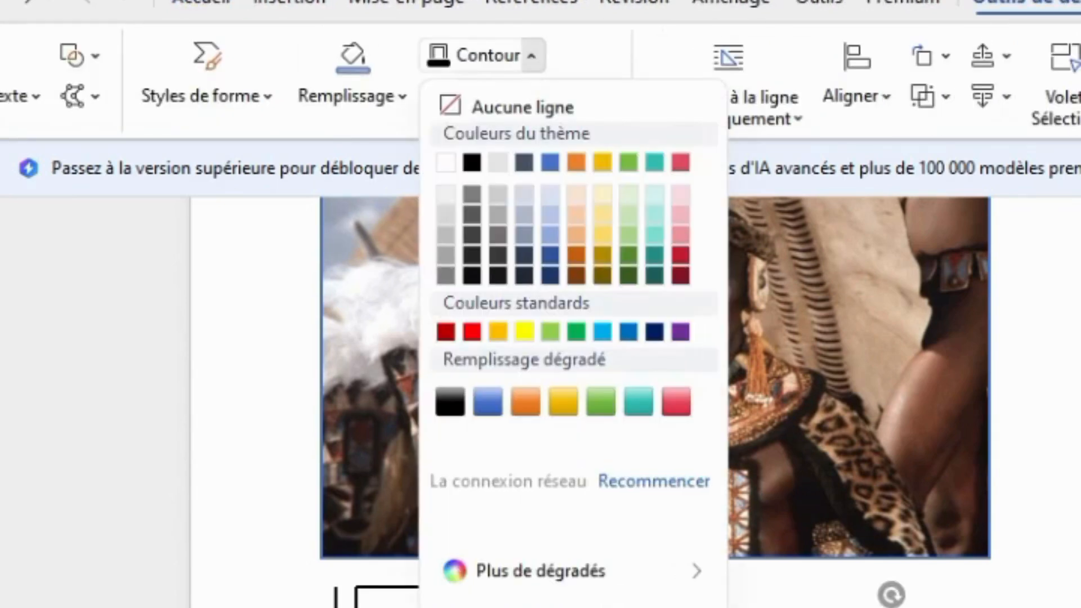
left_click(1035, 394)
- Add a box-type page border to the whole document with a thick-and-thin double line in dark blue
scroll(634, 401, "up", 9)
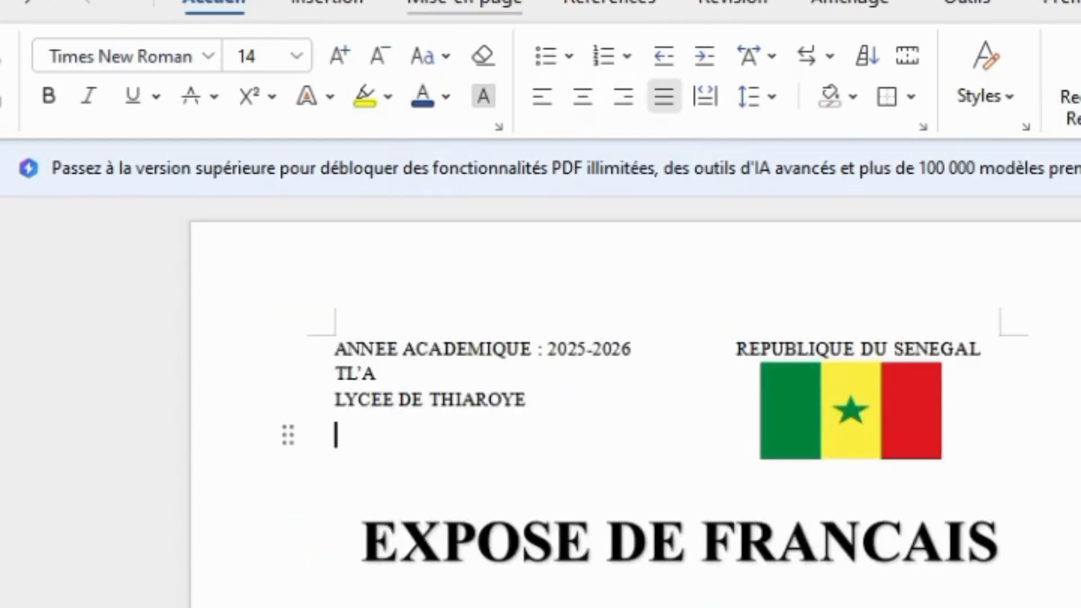
left_click(464, 3)
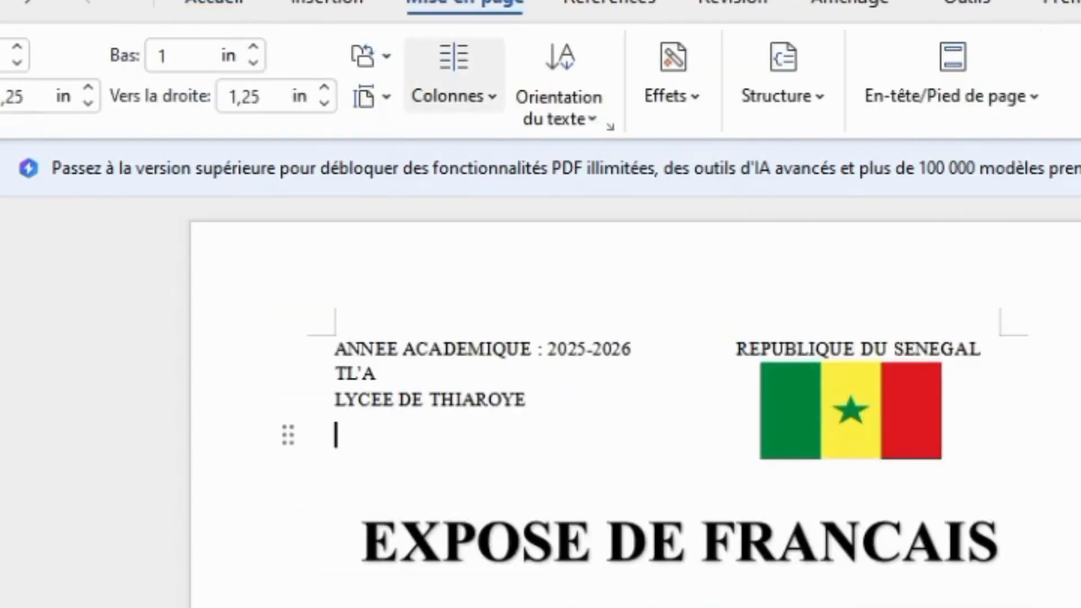
left_click(672, 76)
left_click(884, 169)
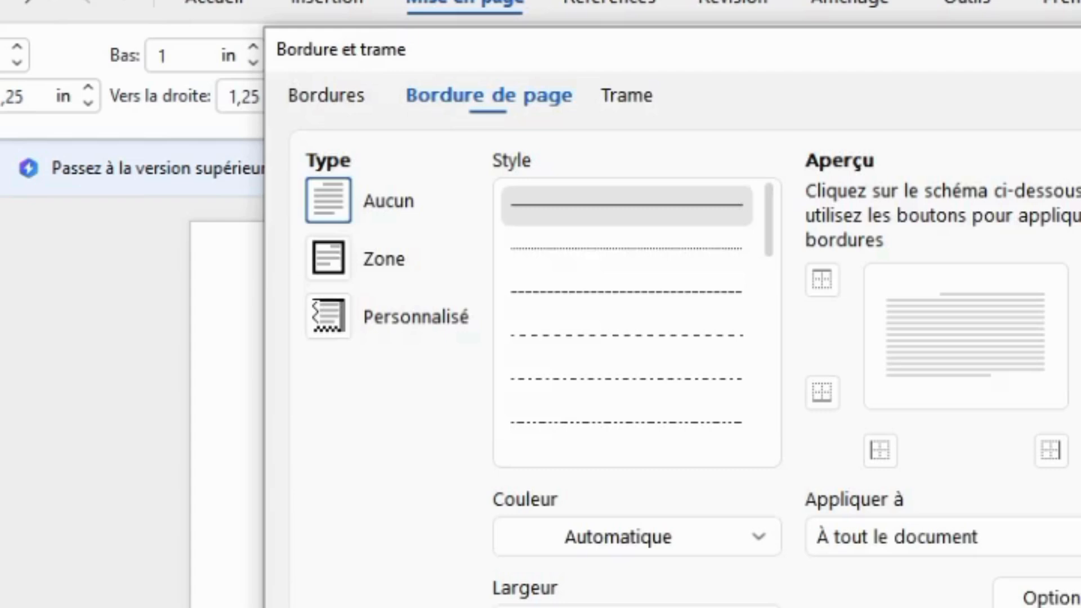
scroll(627, 282, "down", 6)
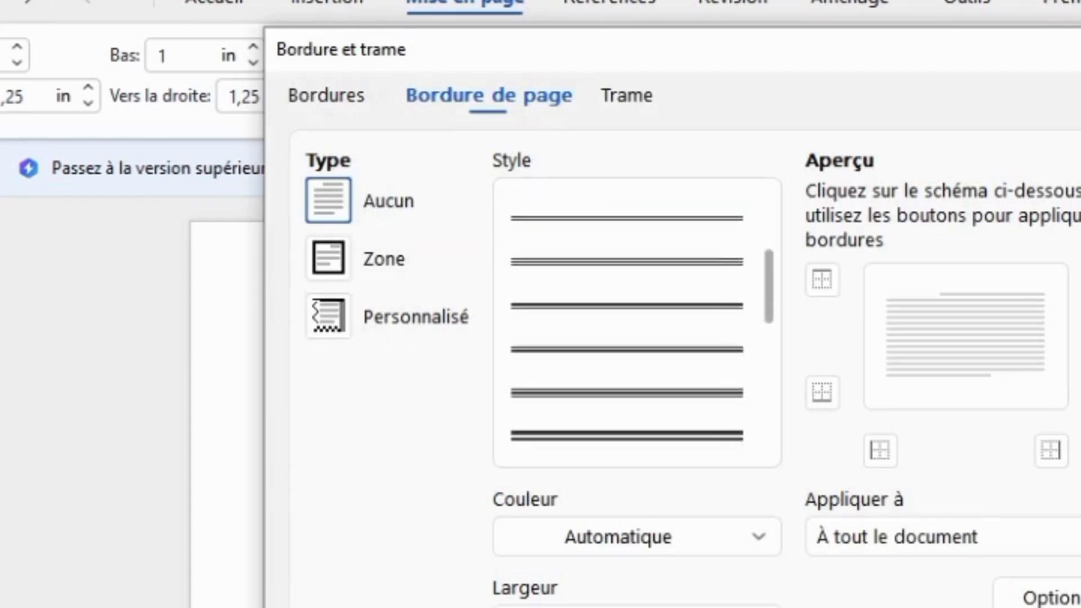
left_click(626, 244)
left_click(636, 537)
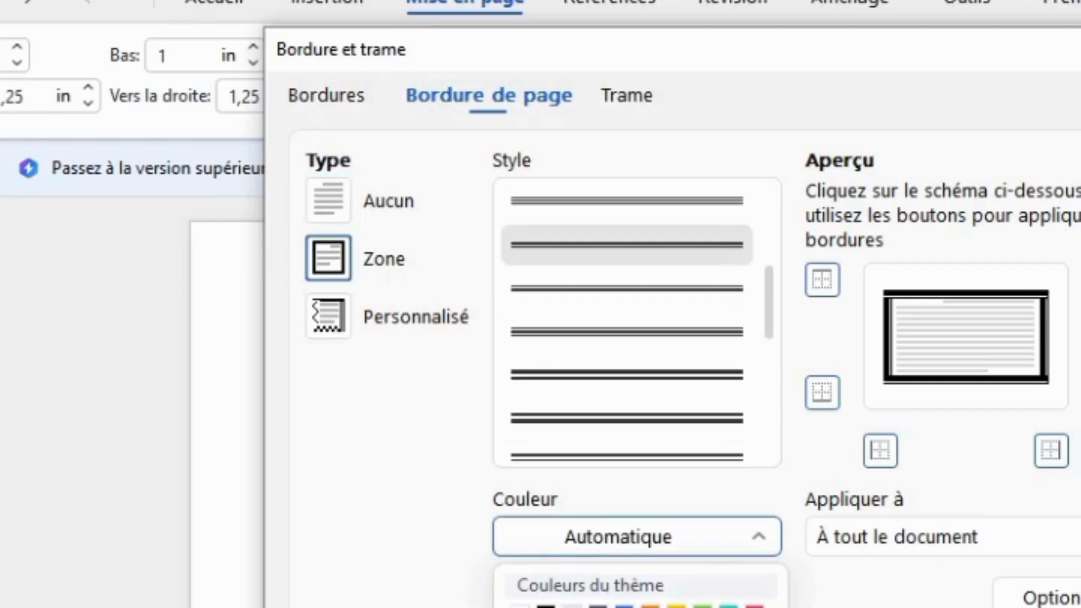
left_click(624, 607)
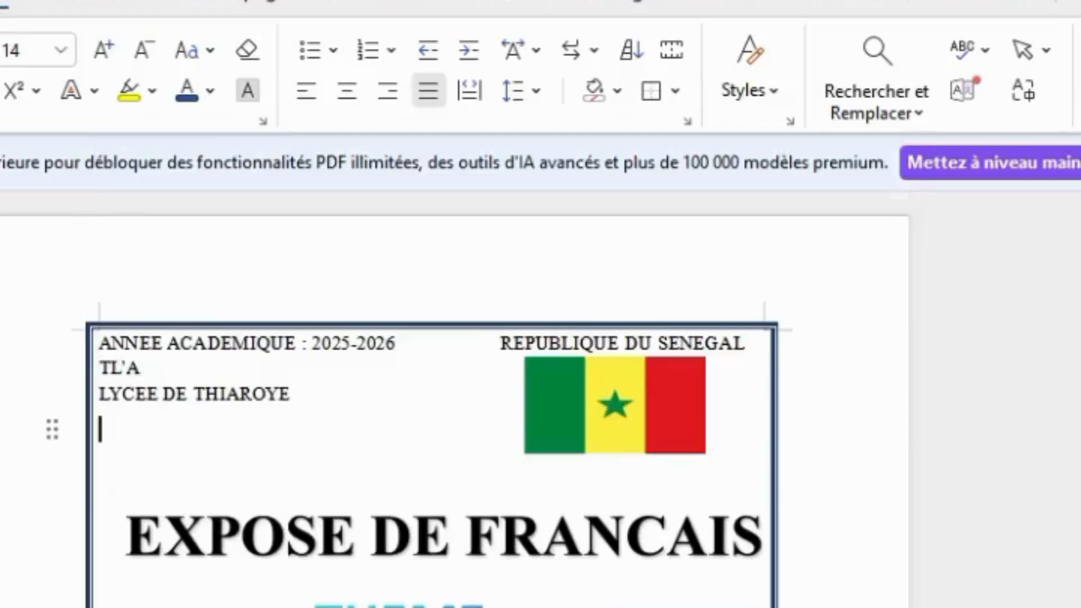
- Copy the Senegal flag image sn from File Explorer and paste it into the cover page document
scroll(450, 394, "down", 5)
scroll(434, 399, "down", 5)
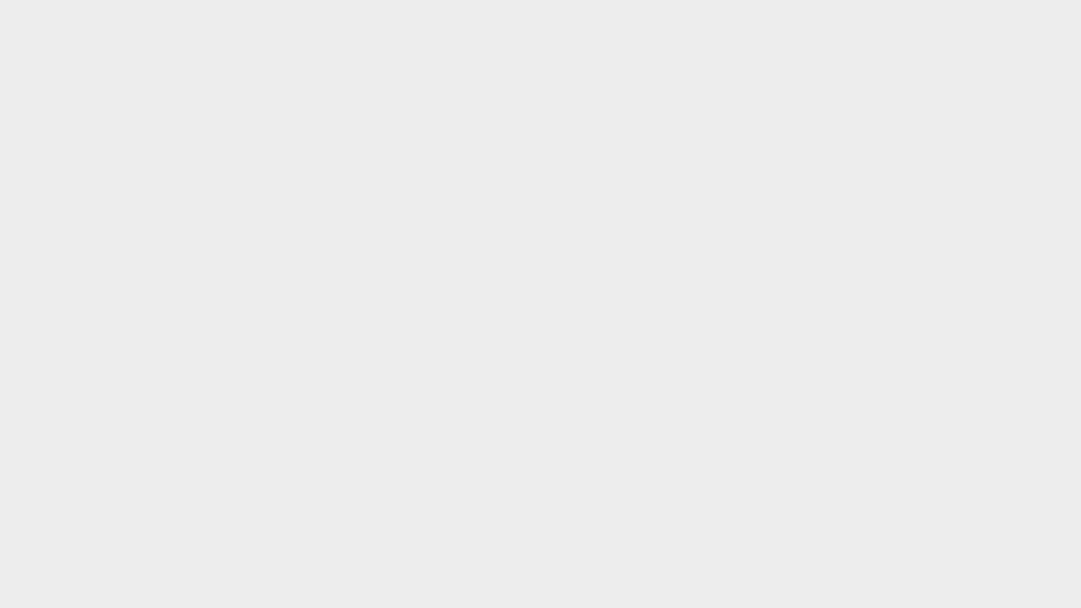
left_click(958, 375)
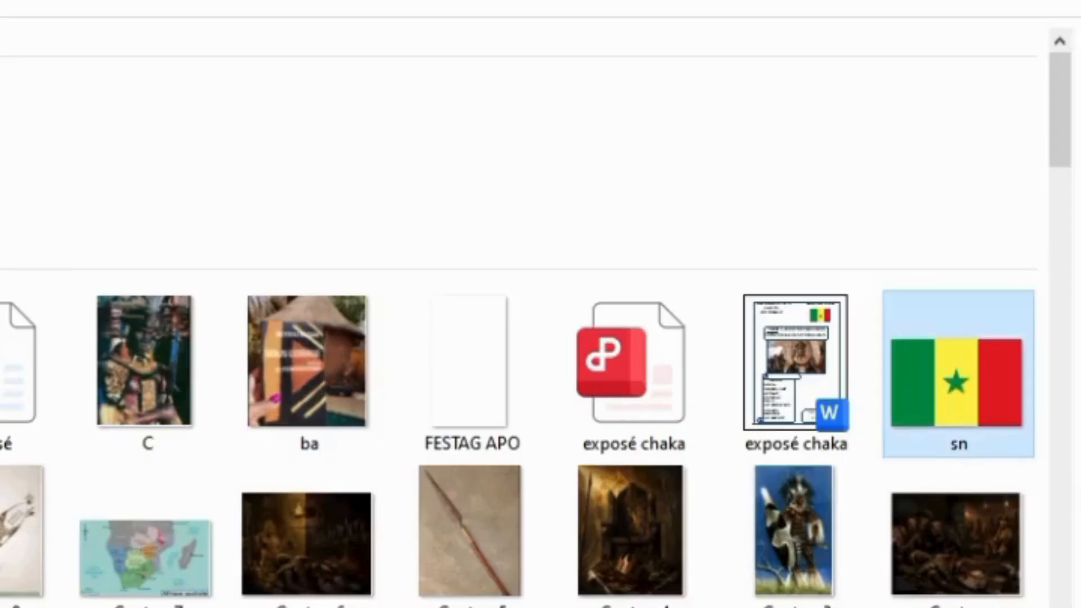
right_click(946, 383)
left_click(999, 603)
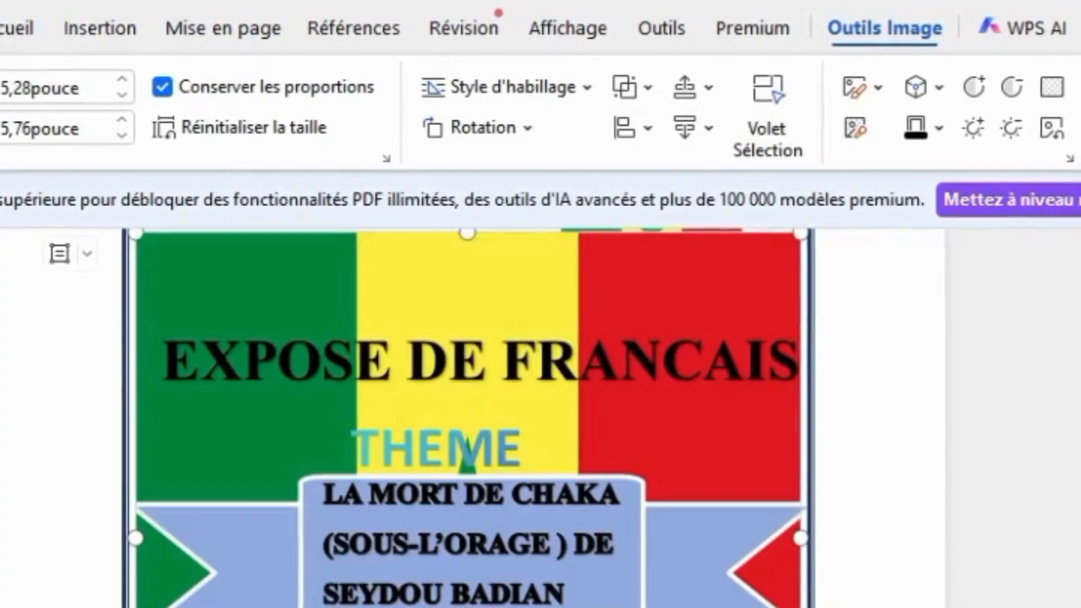
left_click(703, 88)
left_click(703, 87)
left_click(703, 129)
left_click(703, 128)
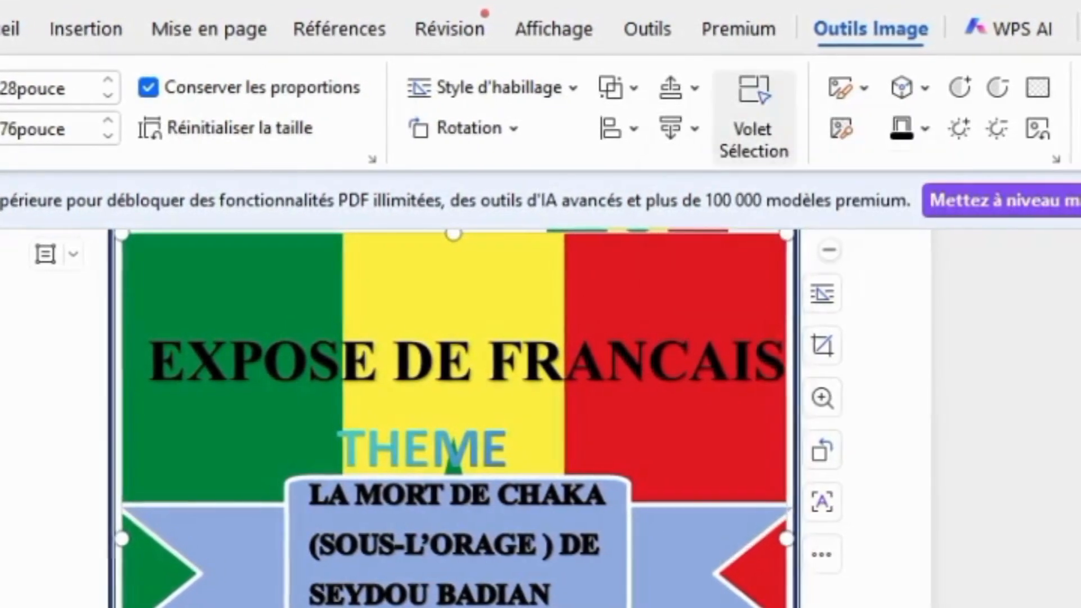
left_click(692, 87)
left_click(692, 87)
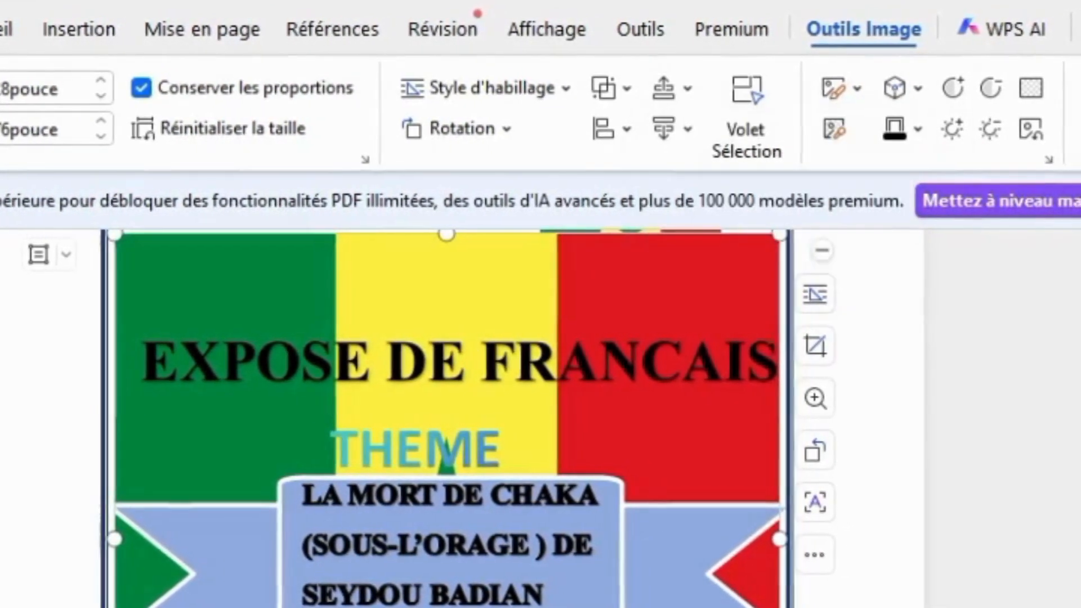
left_click(685, 128)
left_click(686, 128)
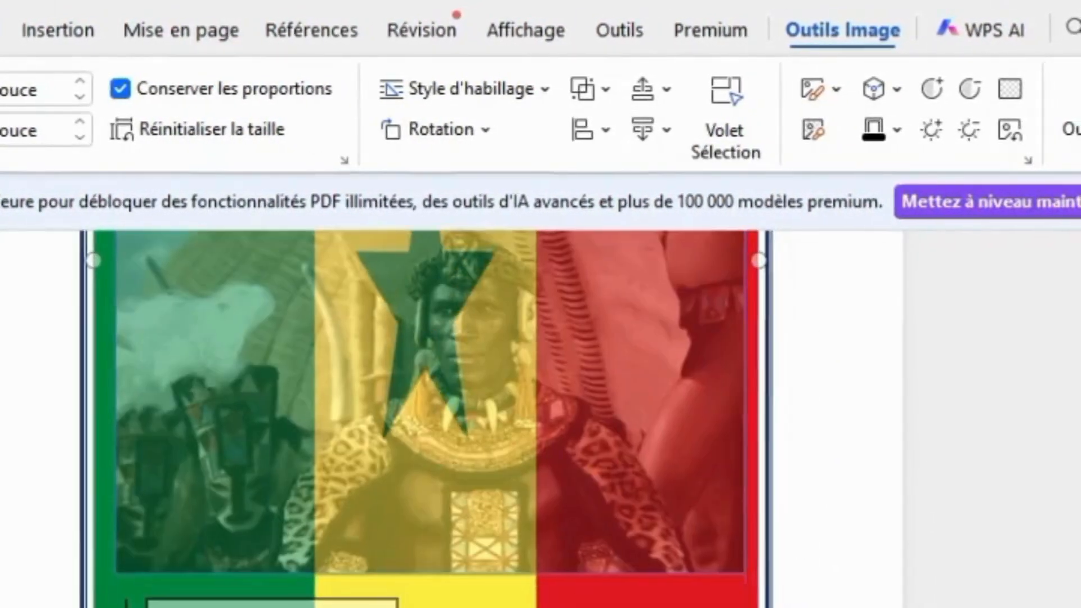
- Stretch the pasted Senegal flag image over the whole bordered page and send it behind the small header flag and the other content
left_click_drag(424, 603, 424, 607)
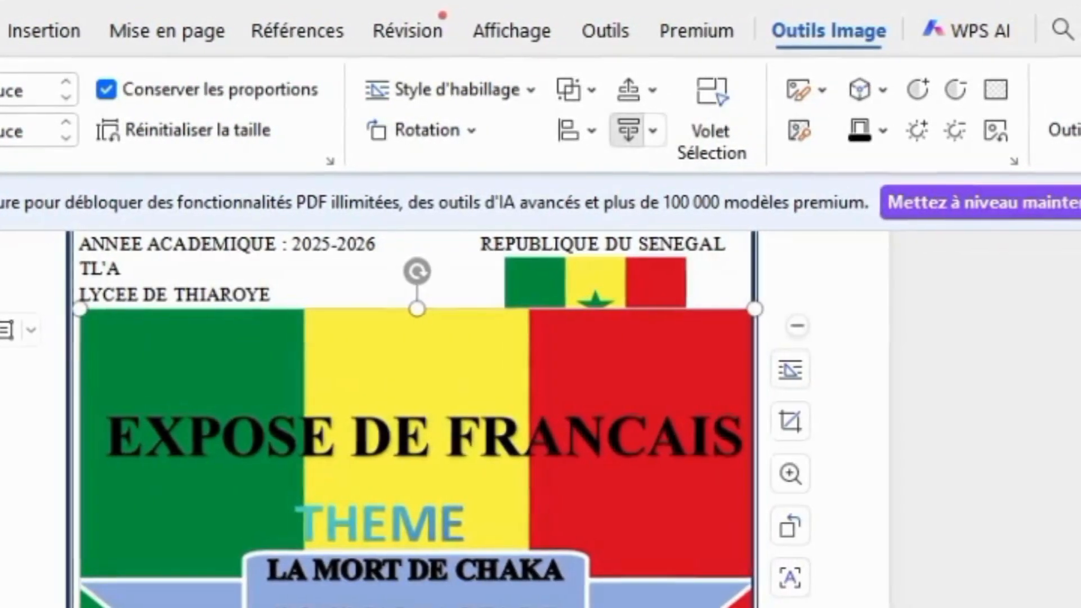
left_click(647, 130)
left_click(692, 242)
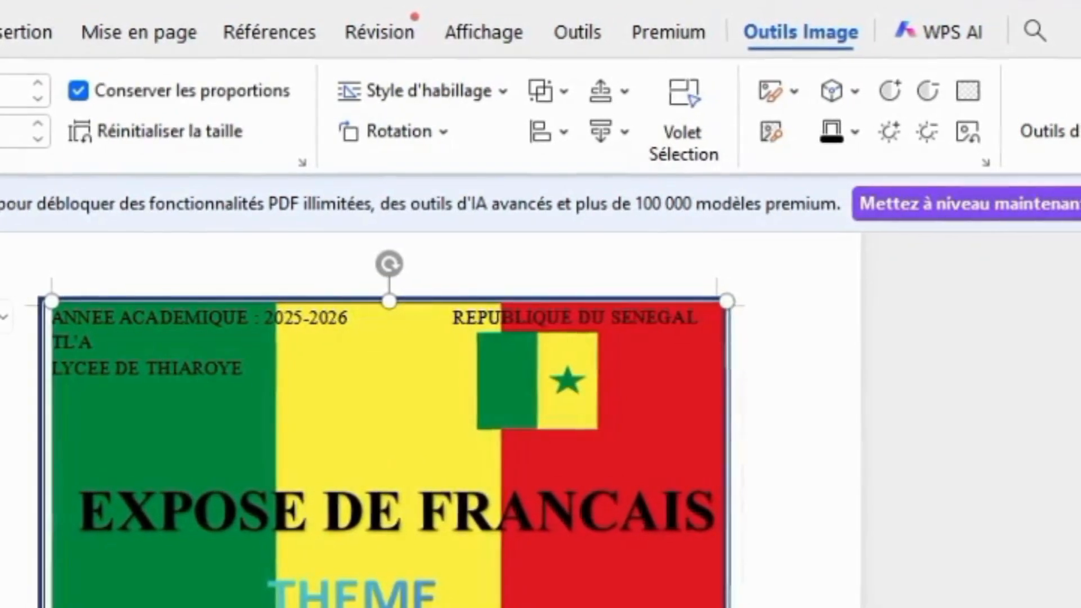
- Apply the 80% transparency preset to the background flag image
scroll(428, 416, "down", 2)
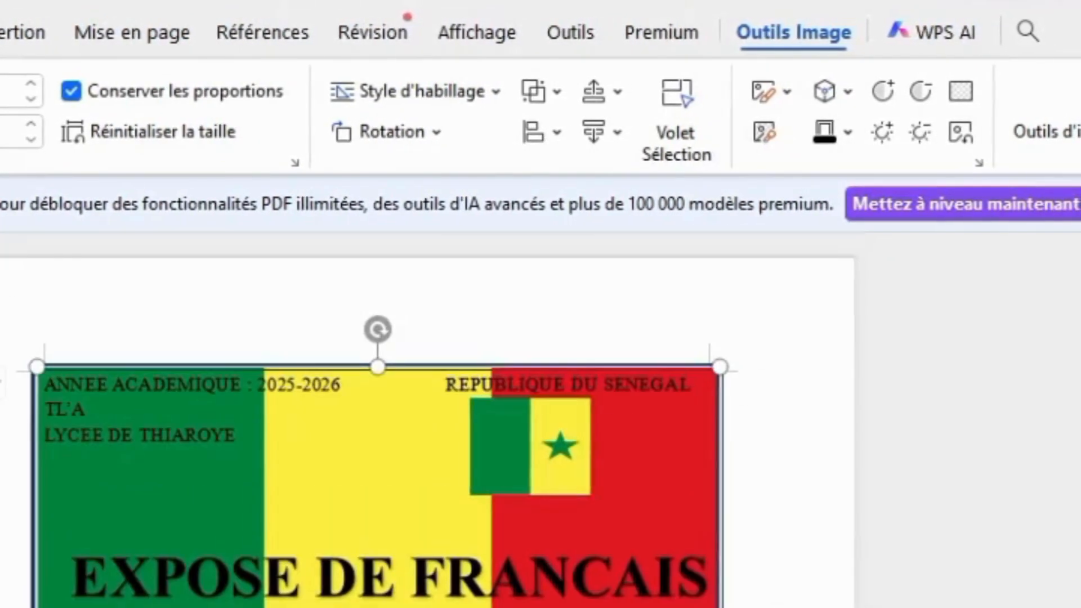
left_click(955, 92)
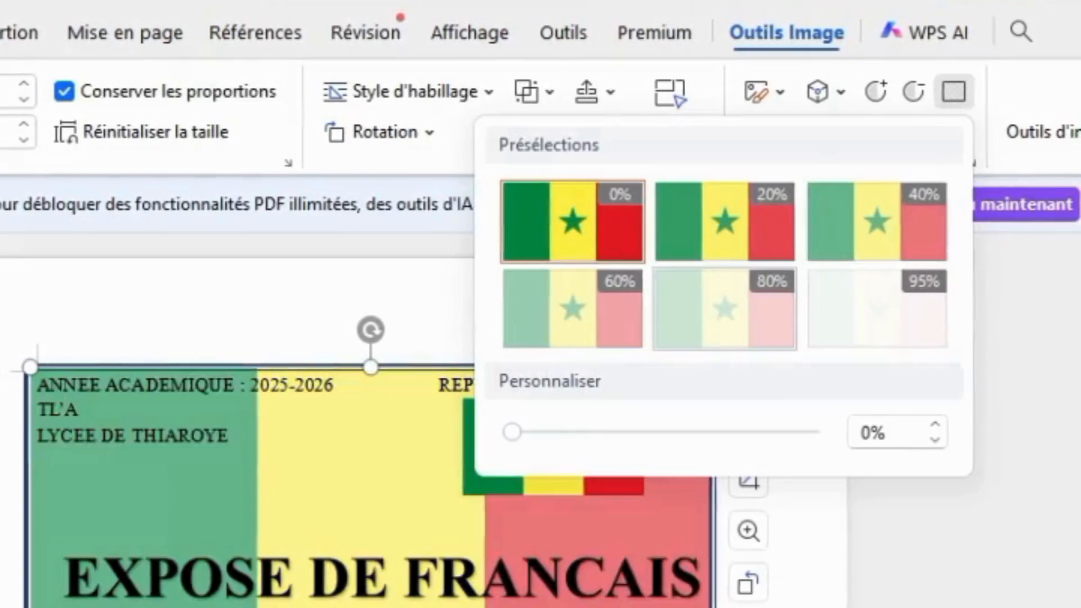
left_click(727, 306)
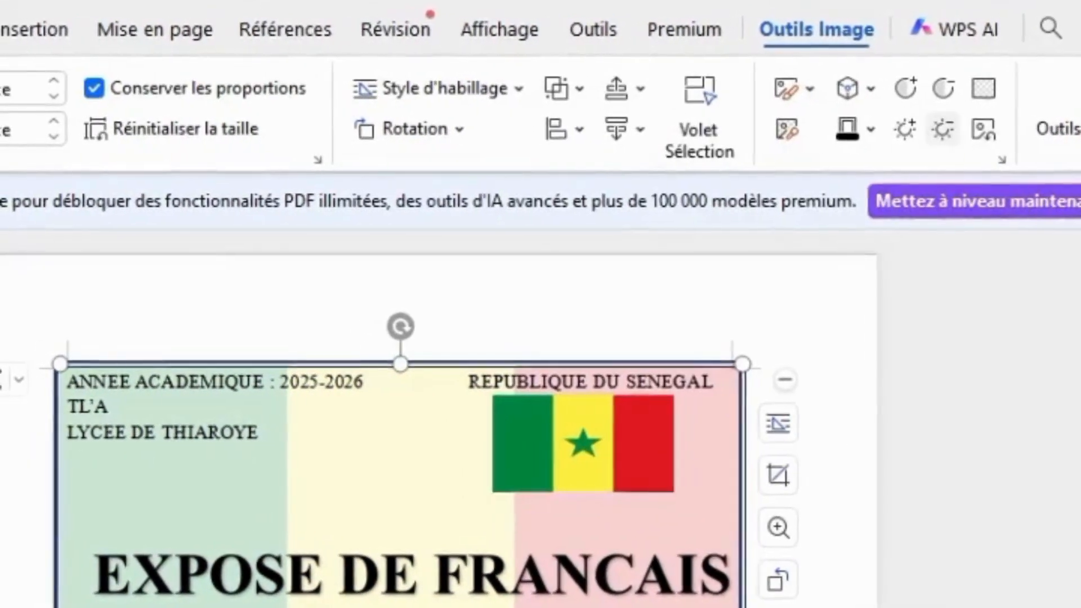
- Fine-tune the background flag's custom transparency, raising it to 83% and lowering it again by a few percent
left_click(973, 89)
left_click(955, 422)
left_click(991, 419)
left_click(990, 418)
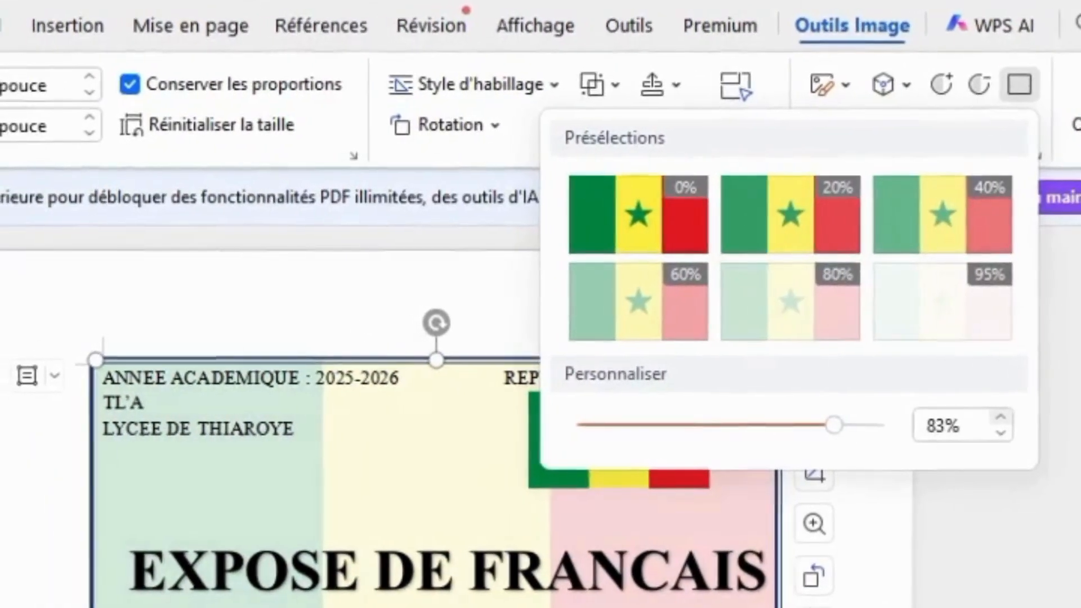
left_click(991, 433)
left_click(991, 434)
left_click(991, 434)
left_click(991, 434)
left_click(990, 434)
left_click(979, 517)
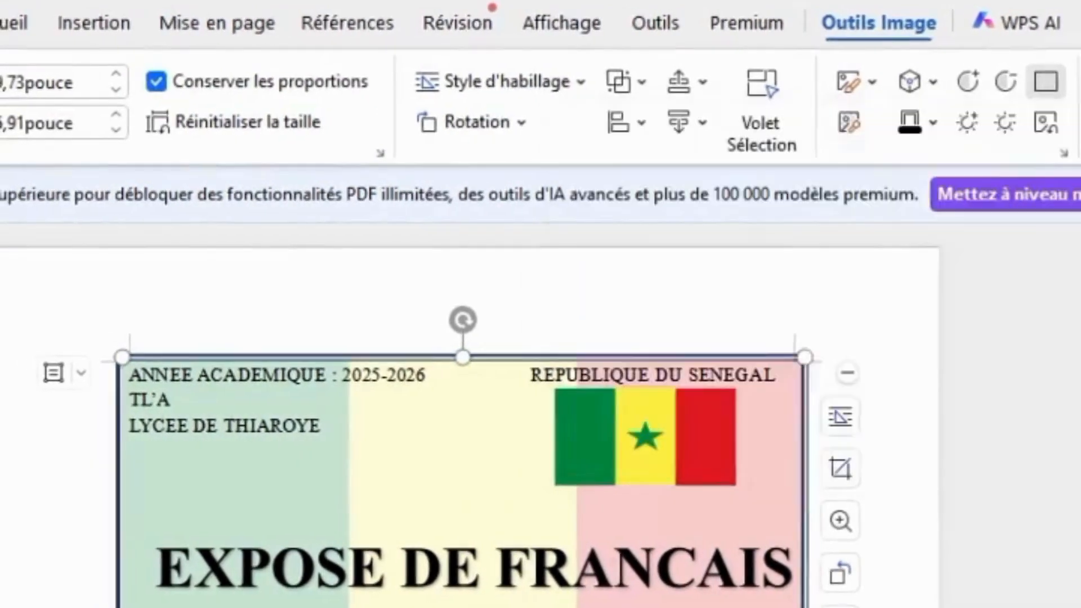
- Deselect the background flag and view the complete cover page at a reduced zoom
left_click(132, 460)
scroll(462, 428, "down", 2)
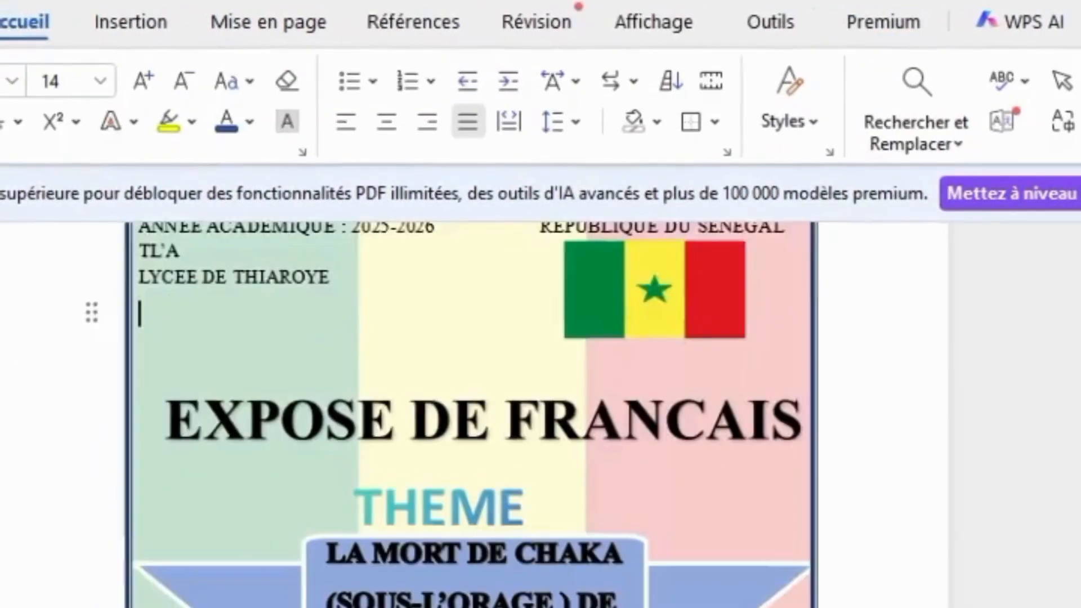
scroll(462, 428, "down", 1)
scroll(493, 414, "down", 3)
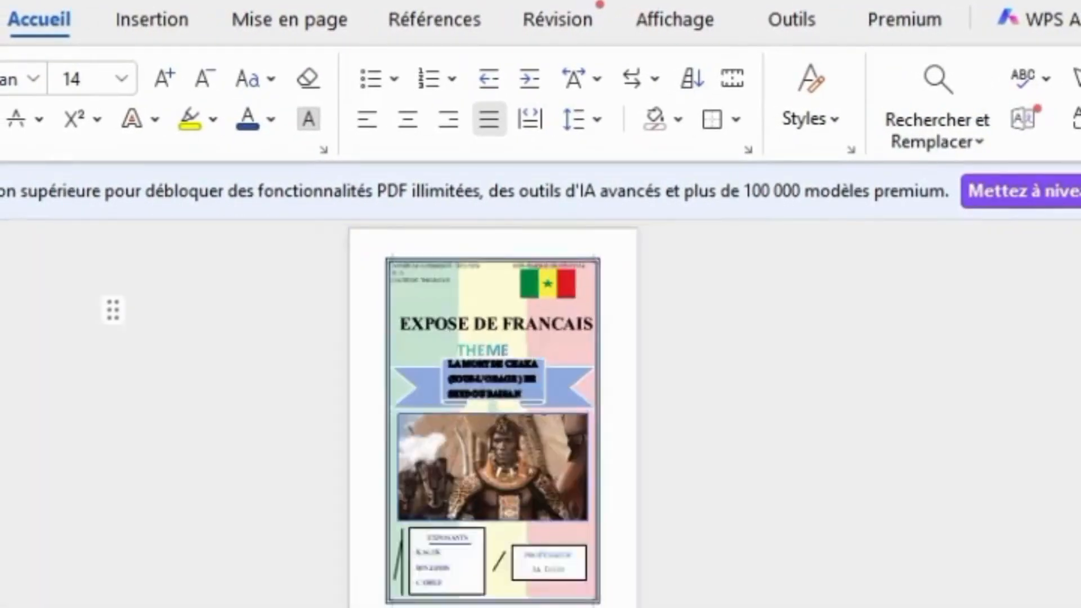